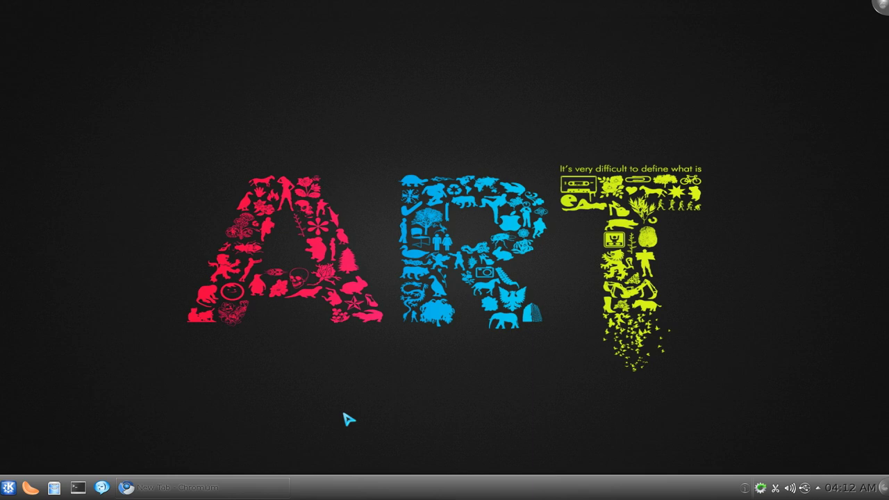
Open the KPackageKit software management application.
click(10, 487)
mouse_move(72, 420)
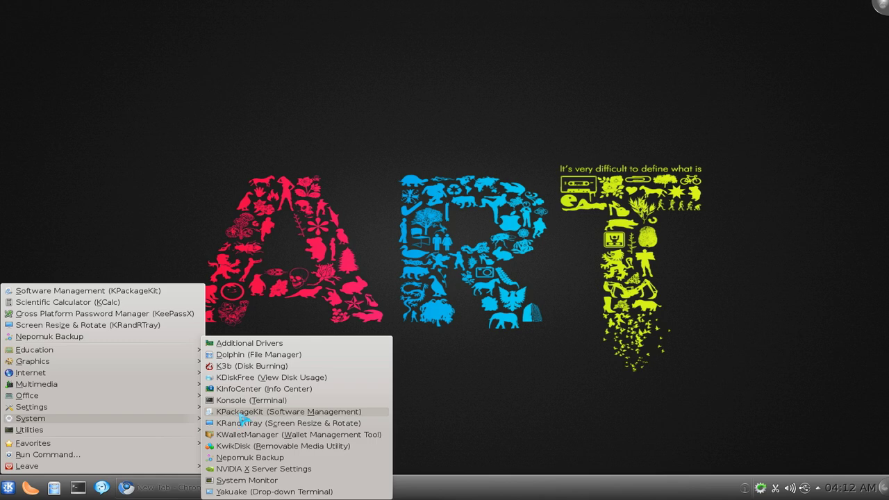
click(243, 413)
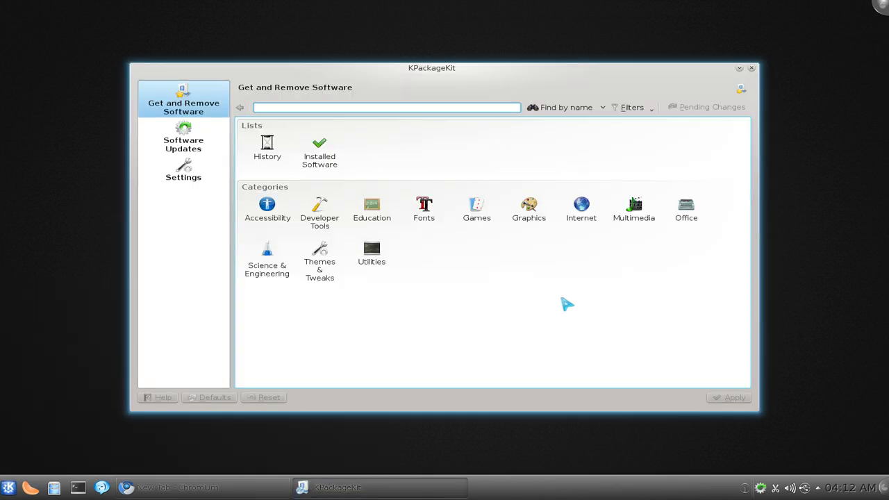
click(646, 111)
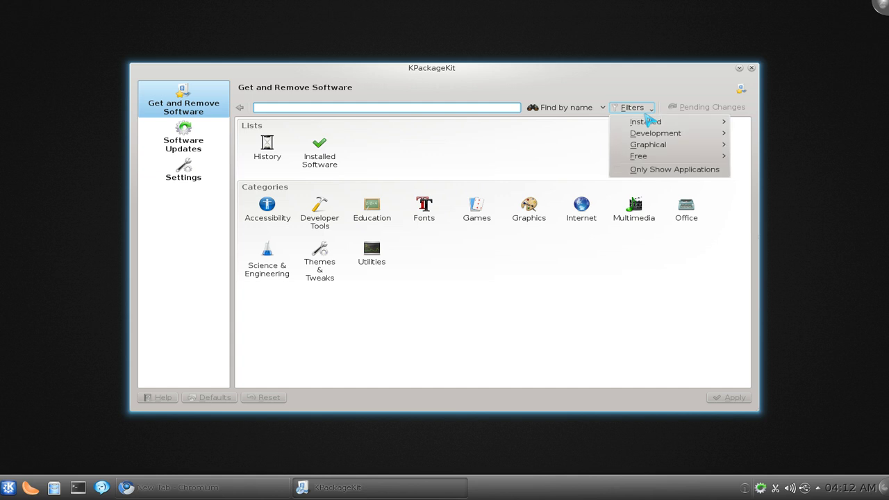
mouse_move(638, 124)
click(576, 143)
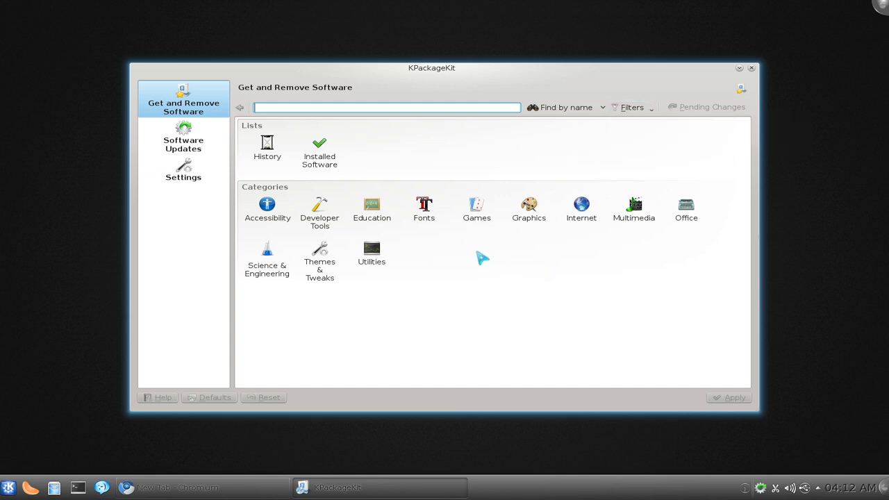
click(454, 270)
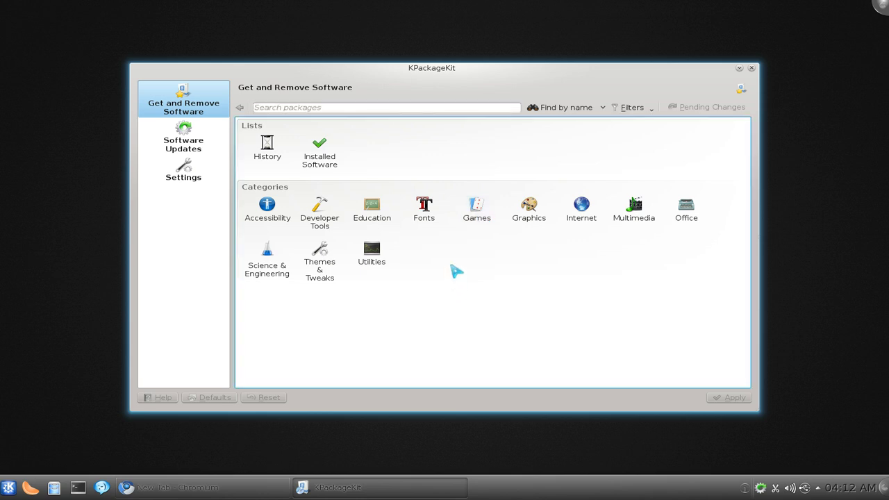
Browse the Games category, view the details of Airstrike and look at its enlarged screenshot.
click(477, 217)
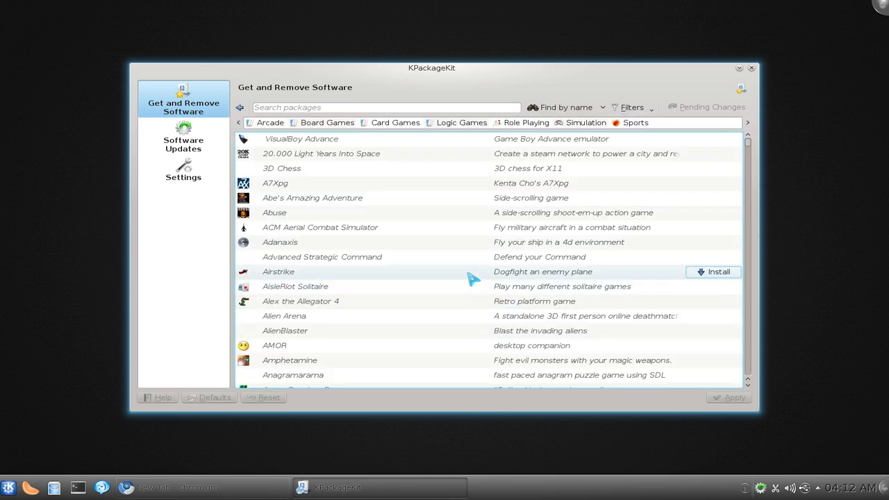
click(314, 281)
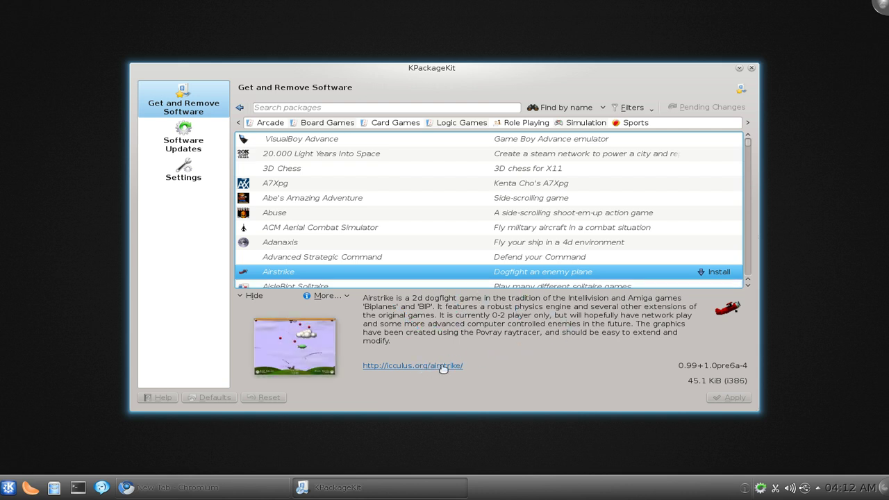
click(284, 354)
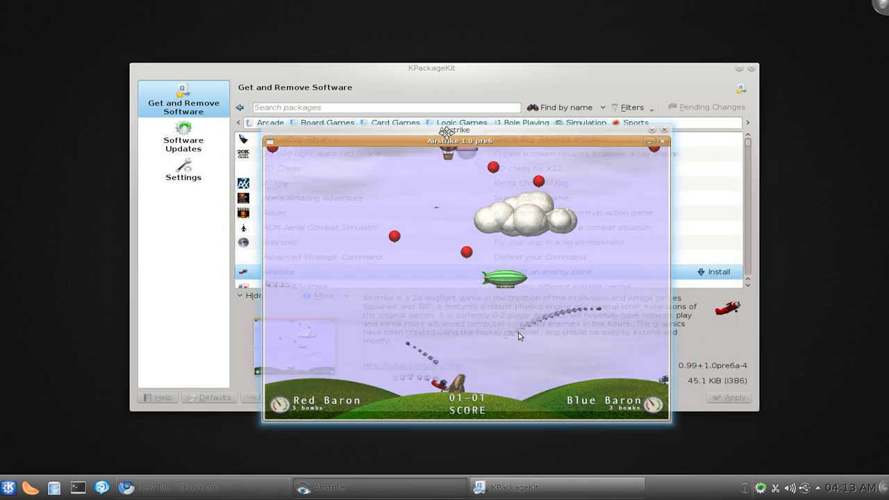
drag(553, 199, 437, 149)
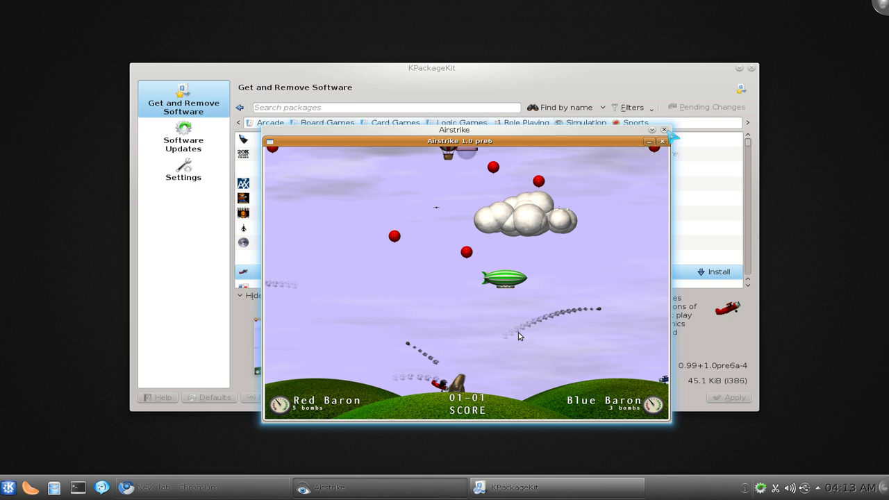
click(663, 129)
scroll(655, 253, down, 2)
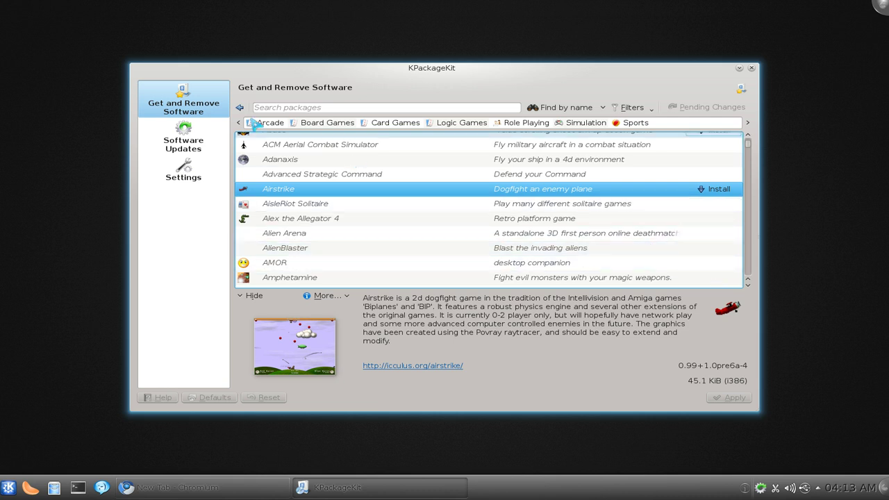
Return to the category overview and search the packages by name for "games".
click(240, 107)
click(321, 108)
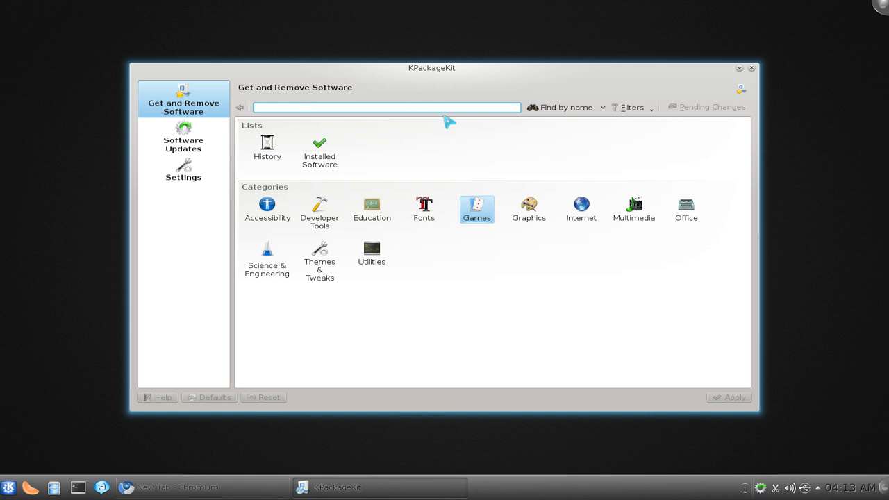
text(games)
key(Return)
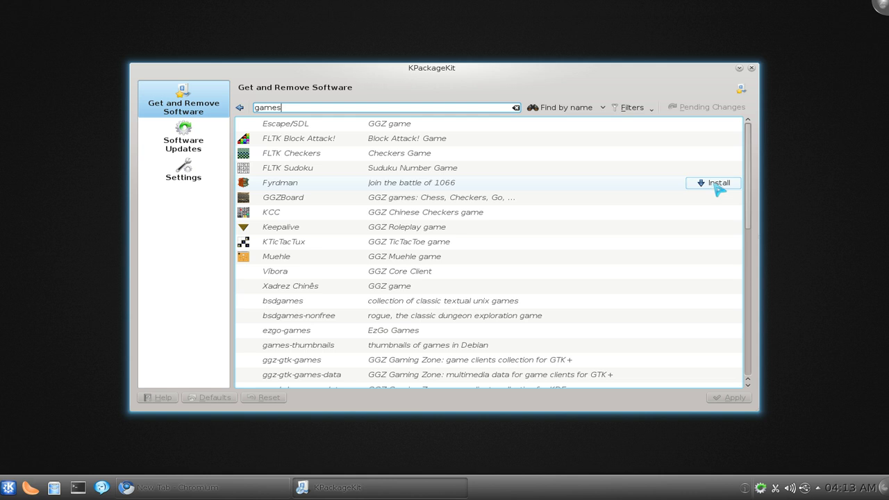
Replace the package search term with "krename" and run the search by name.
click(240, 107)
drag(289, 108, 253, 107)
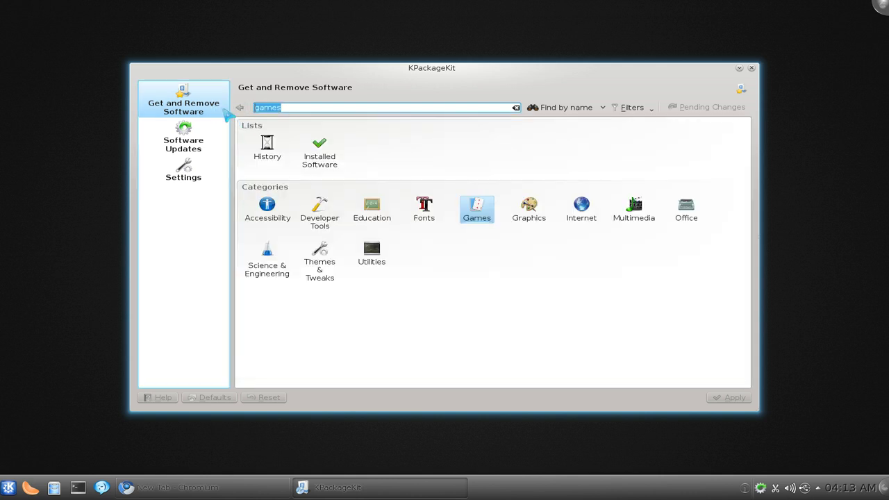
text(kren)
key(Return)
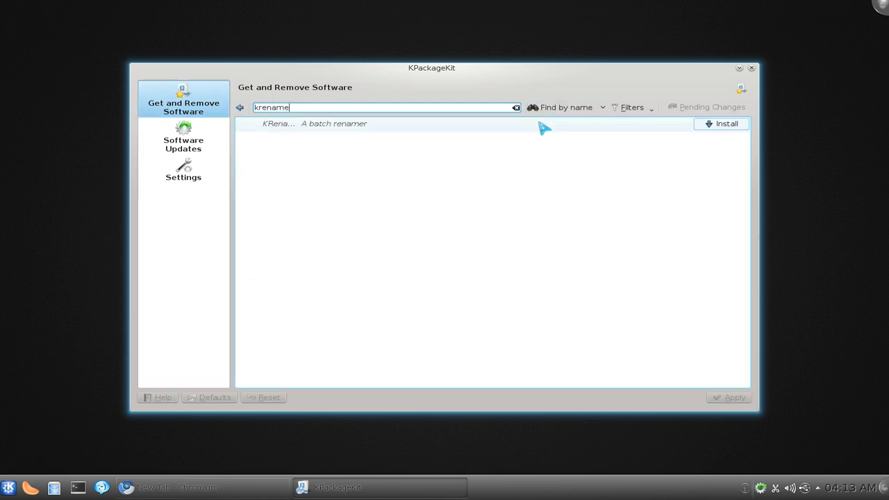
Install the KRename batch renamer, authorizing it with the account password, and dismiss the launch dialog.
click(722, 127)
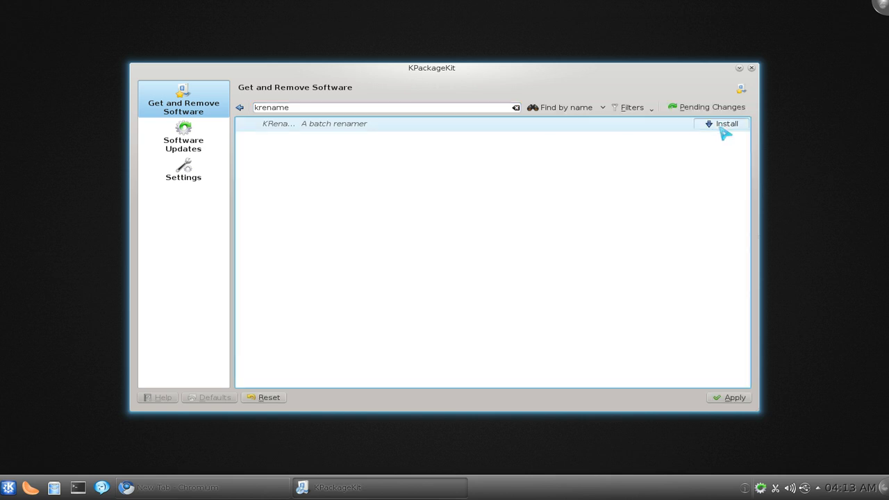
click(734, 399)
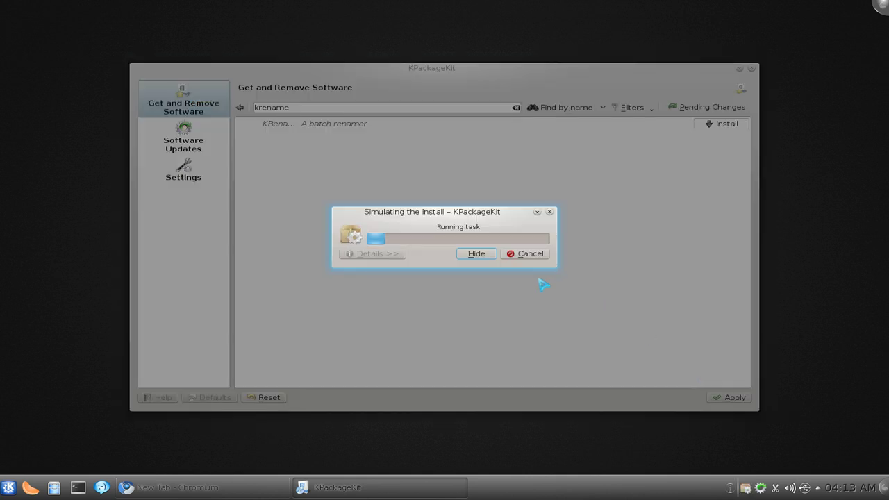
click(615, 487)
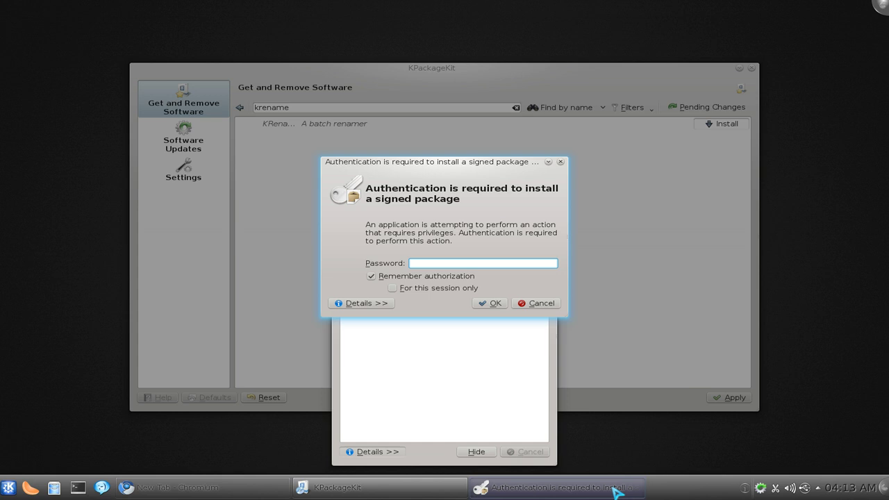
drag(497, 177, 652, 216)
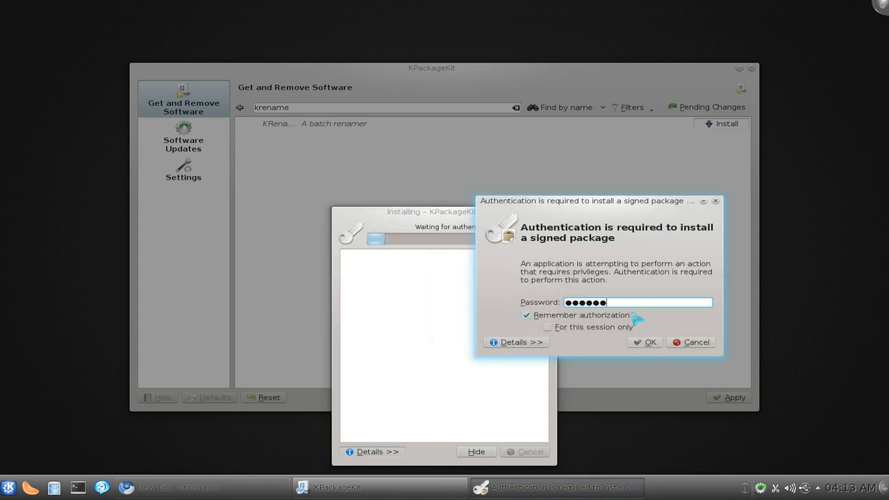
key(Return)
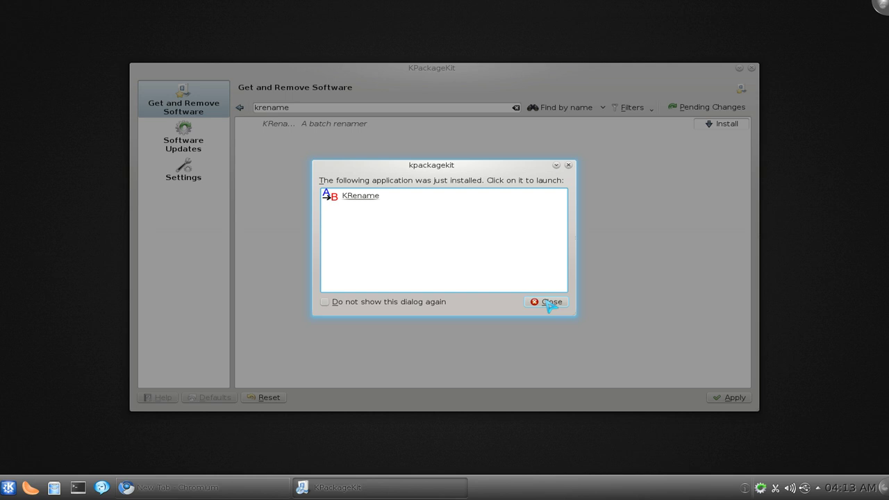
click(550, 301)
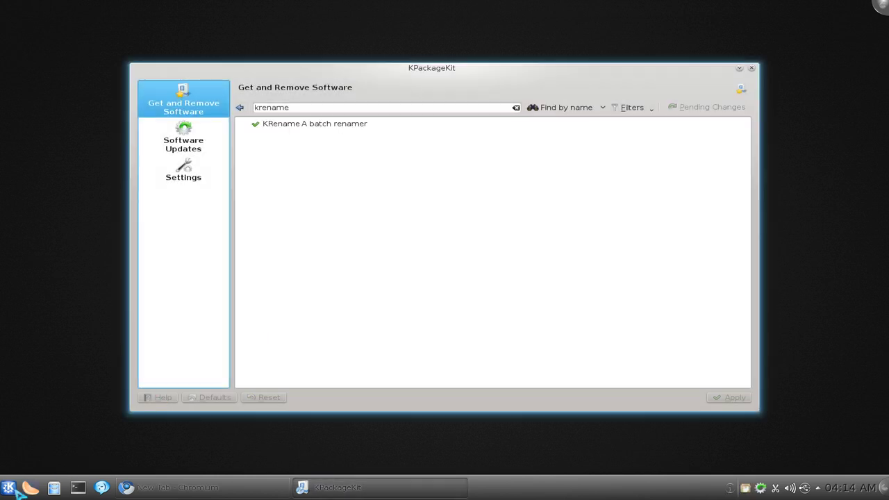
click(11, 488)
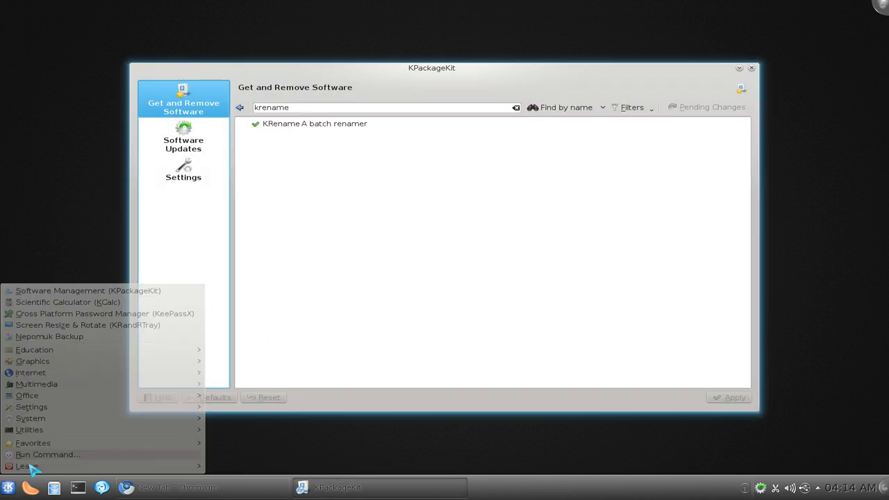
click(18, 491)
click(10, 492)
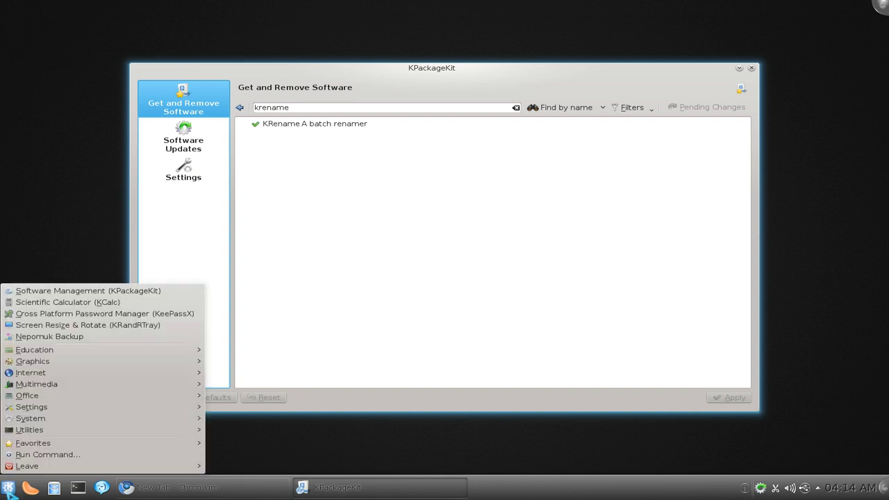
click(10, 492)
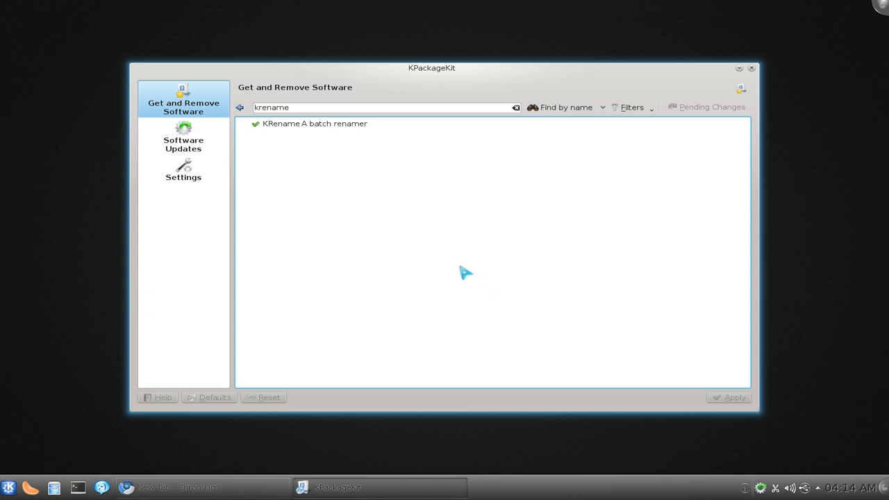
Return to the category overview and search the packages by name for "k3b".
click(239, 108)
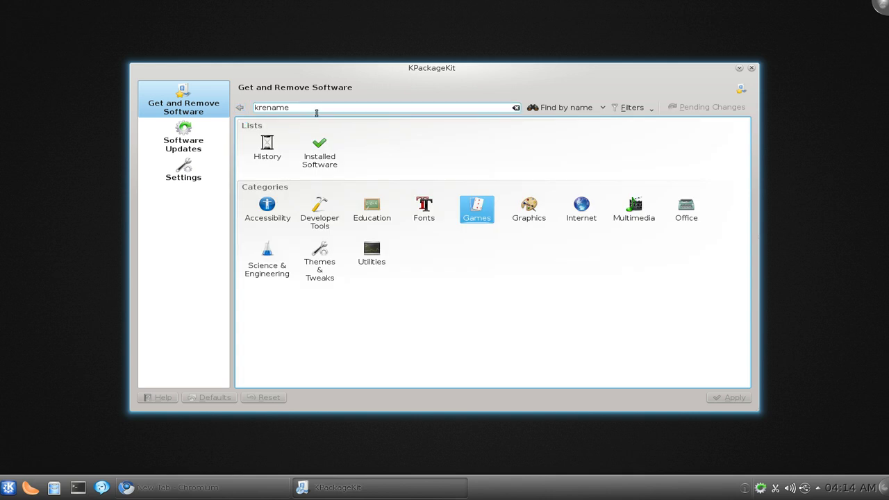
double_click(281, 106)
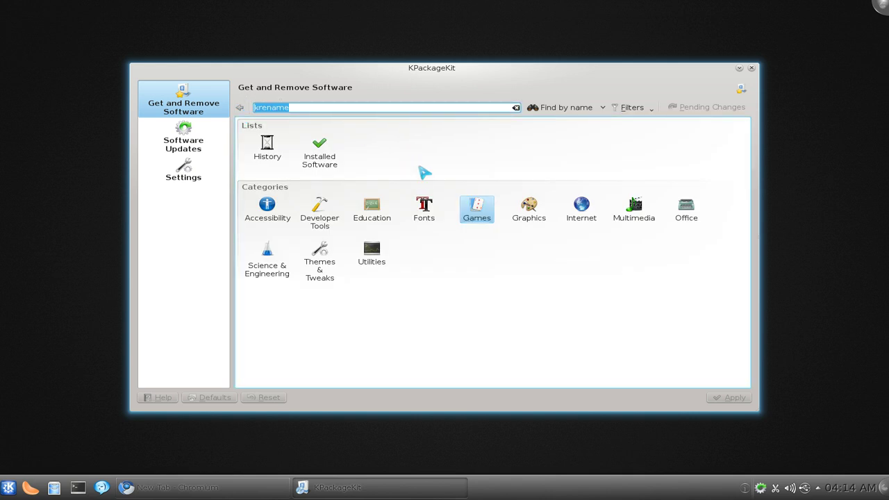
click(603, 110)
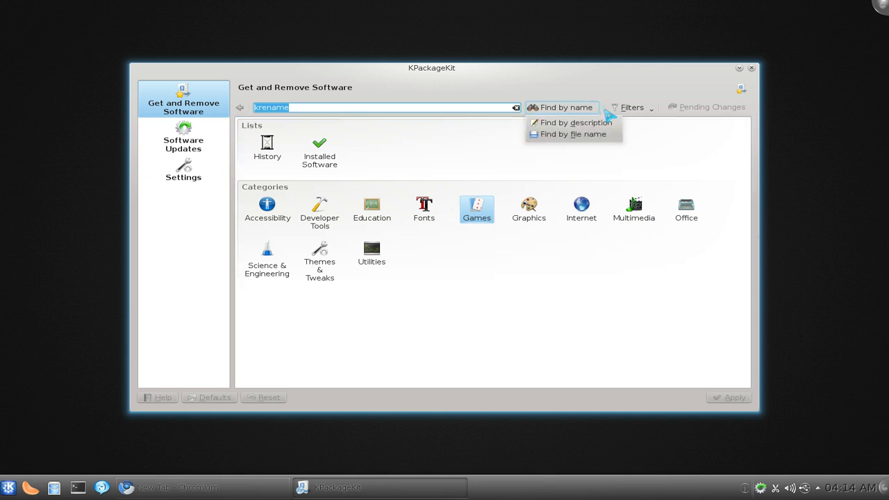
click(637, 116)
click(653, 111)
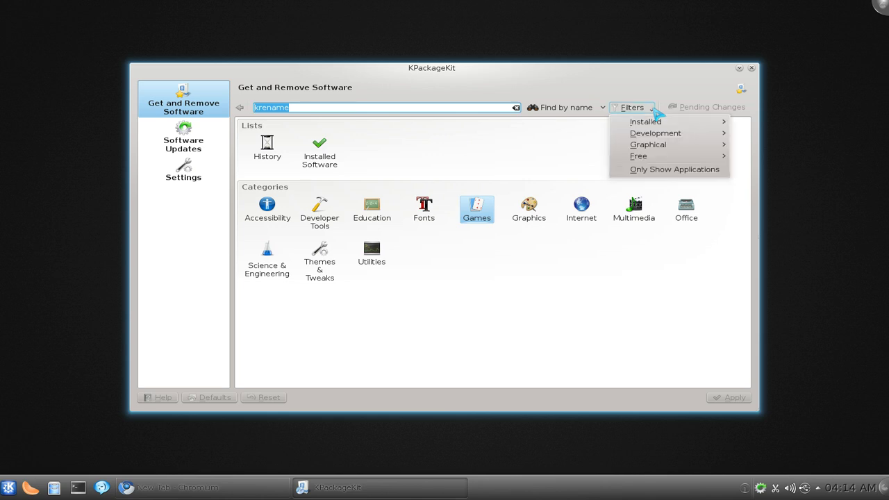
click(373, 111)
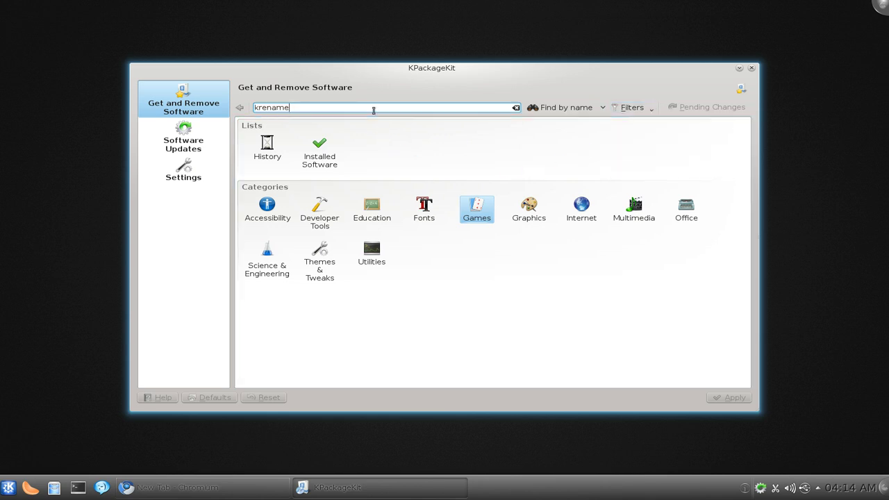
text(k3)
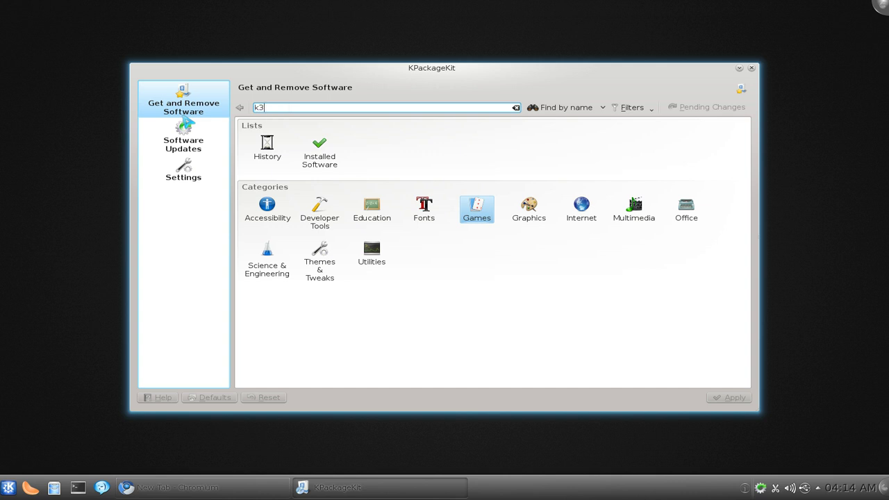
text(b)
key(Return)
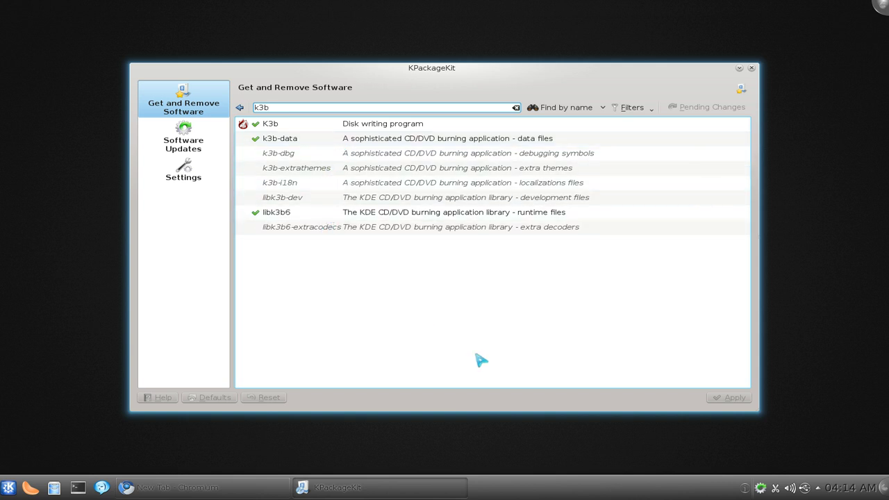
Filter the k3b search results to show only applications, leaving the graphical filter unset.
click(652, 111)
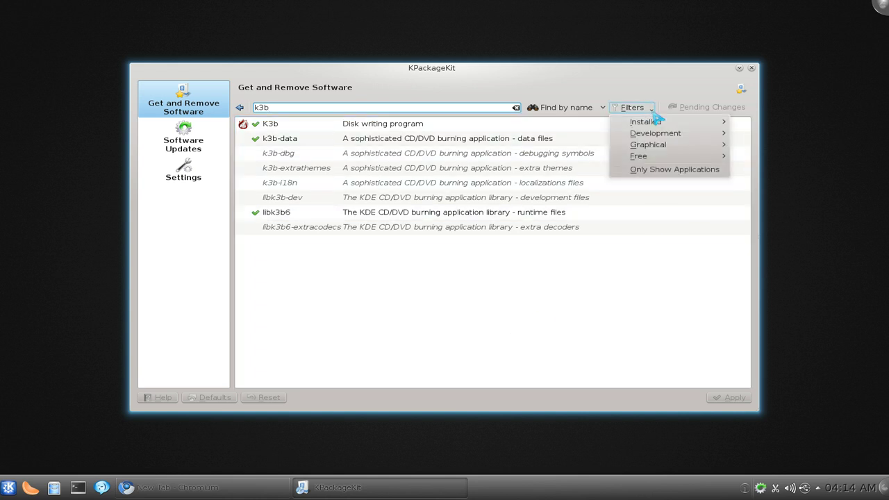
click(655, 170)
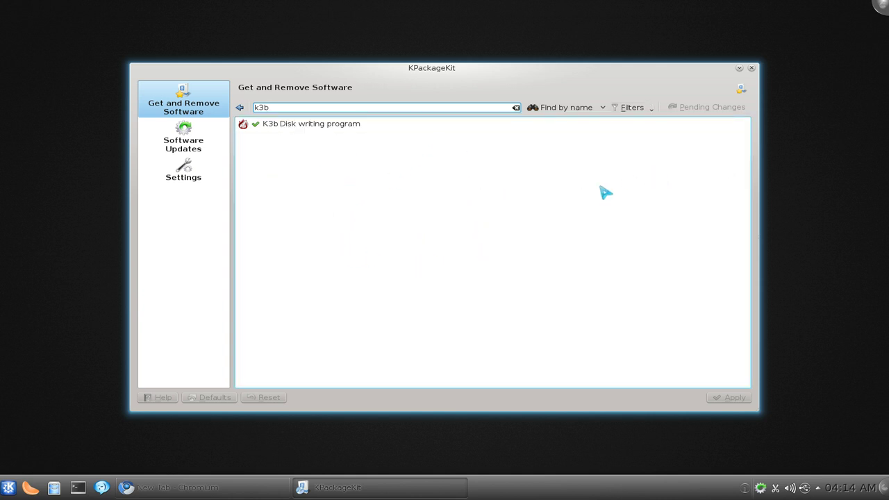
click(654, 110)
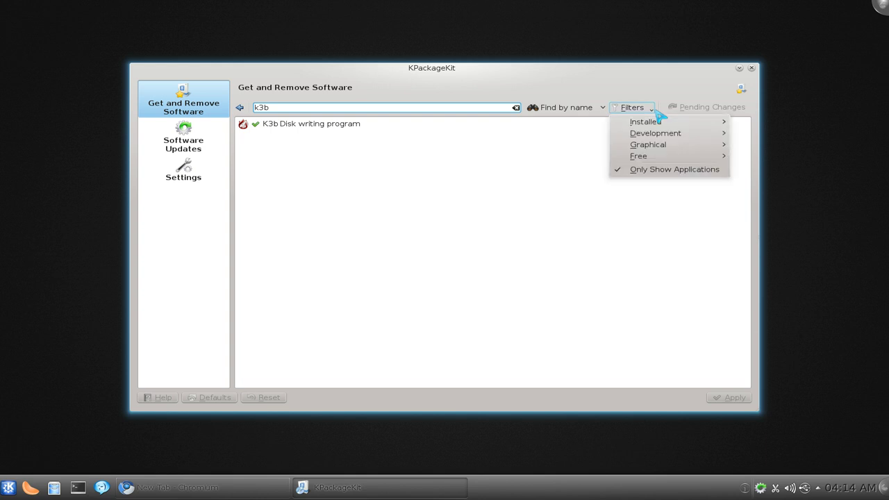
mouse_move(663, 145)
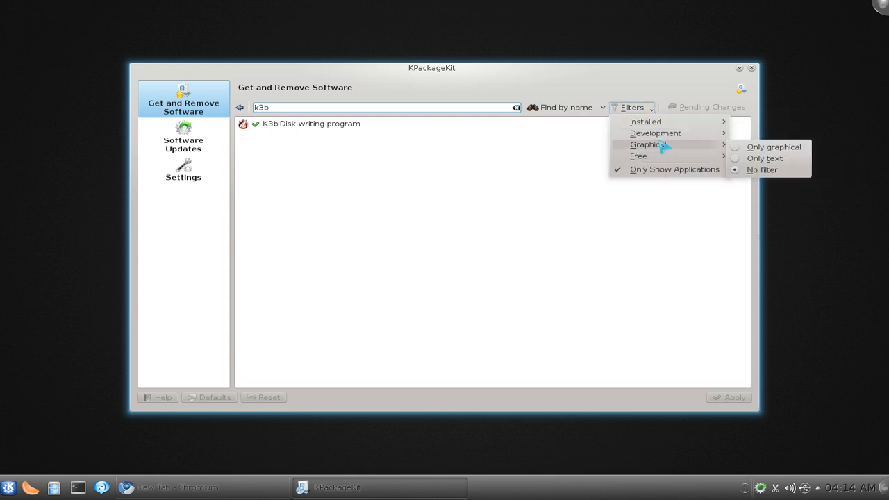
click(525, 197)
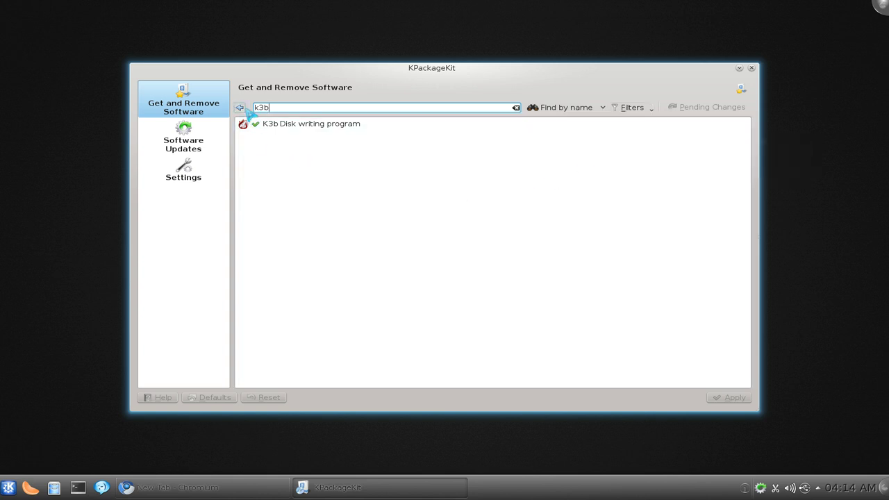
Return to the category overview and review the history of installed, removed and updated packages.
click(240, 108)
click(649, 110)
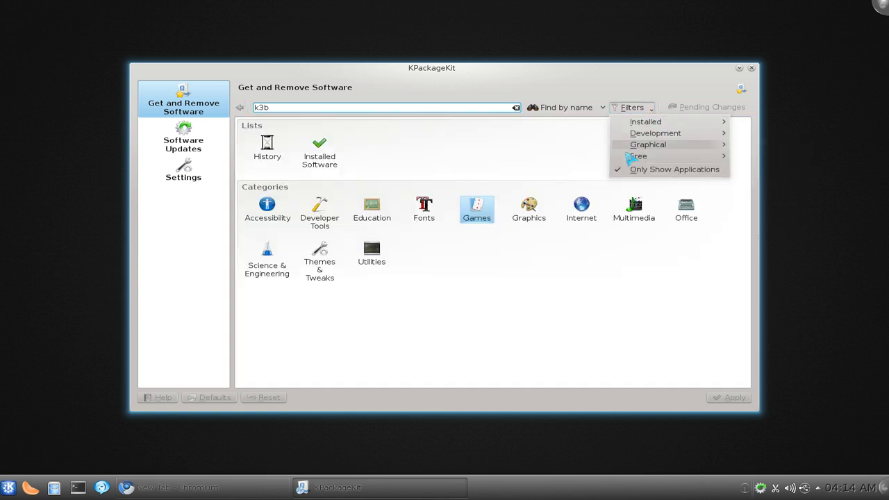
click(574, 177)
click(446, 159)
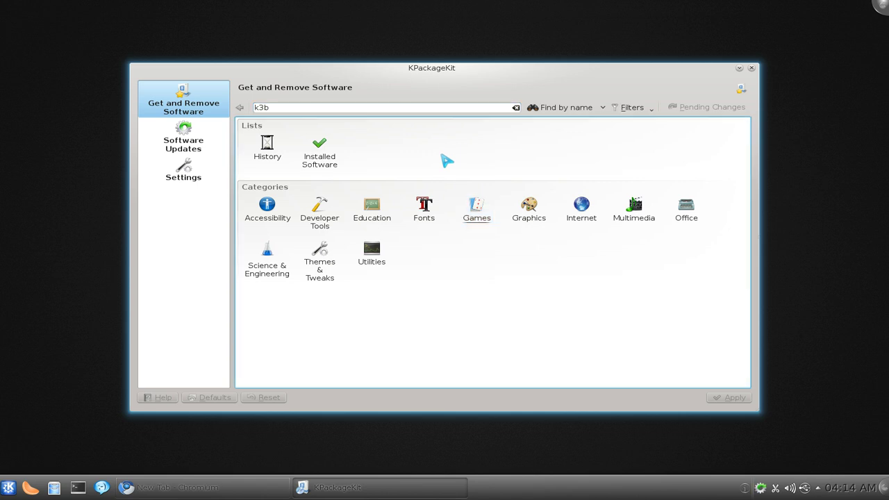
click(269, 157)
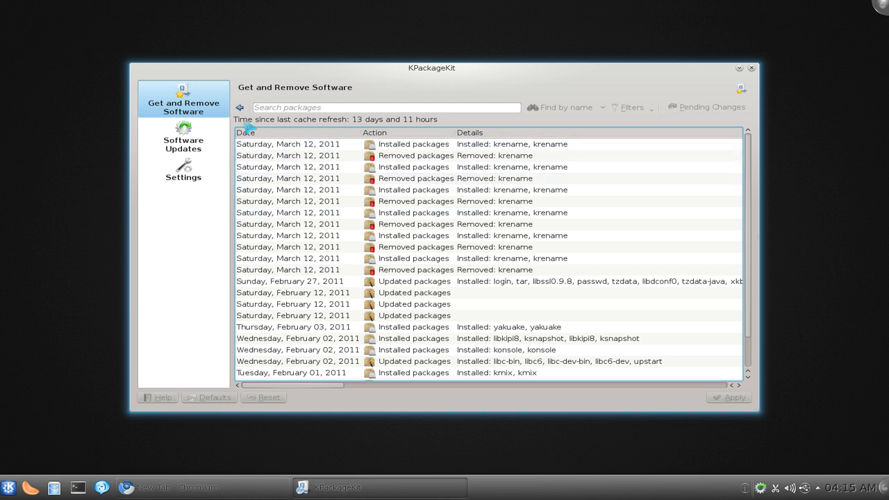
click(240, 110)
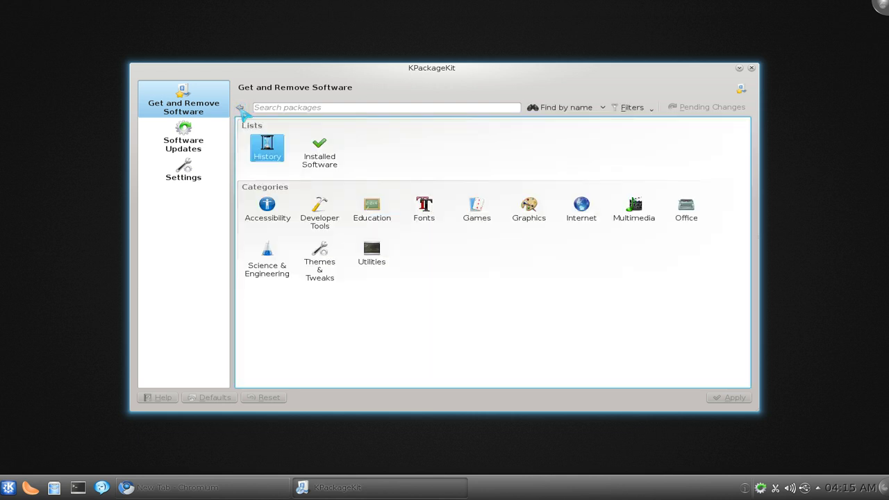
List the installed software and open the dialog for exporting the installed package list, cancelling without saving.
click(331, 158)
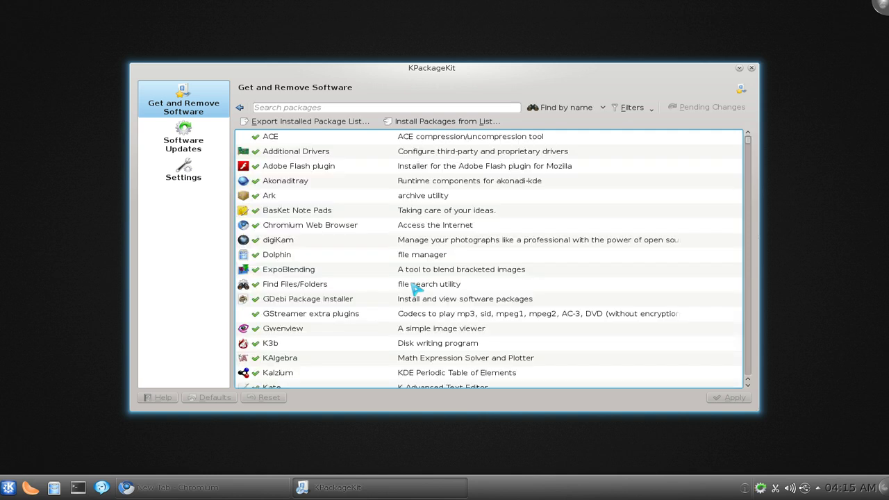
mouse_move(414, 288)
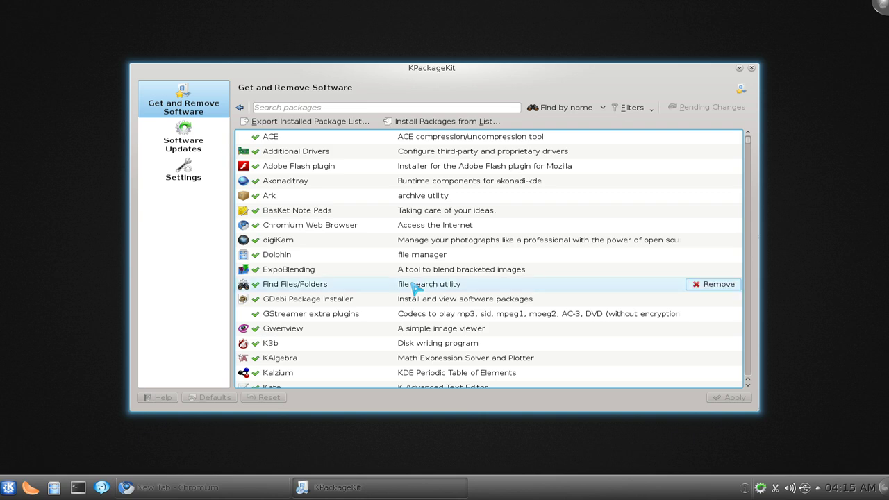
mouse_move(416, 272)
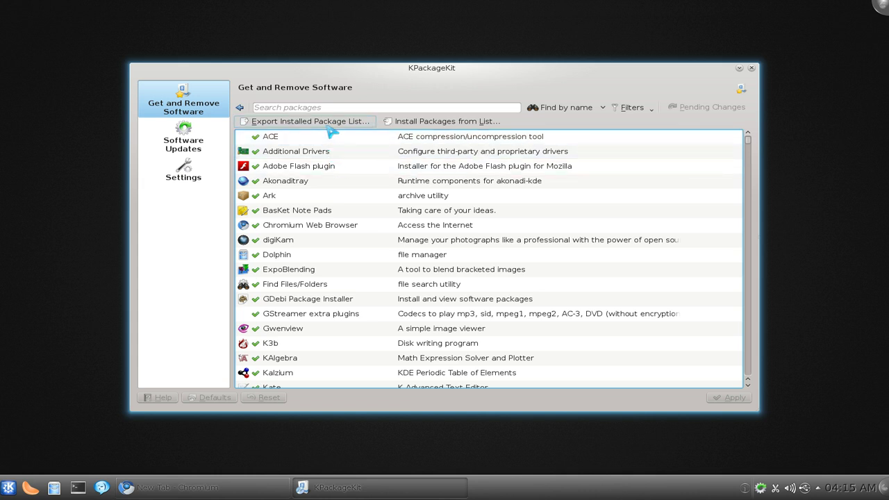
click(351, 124)
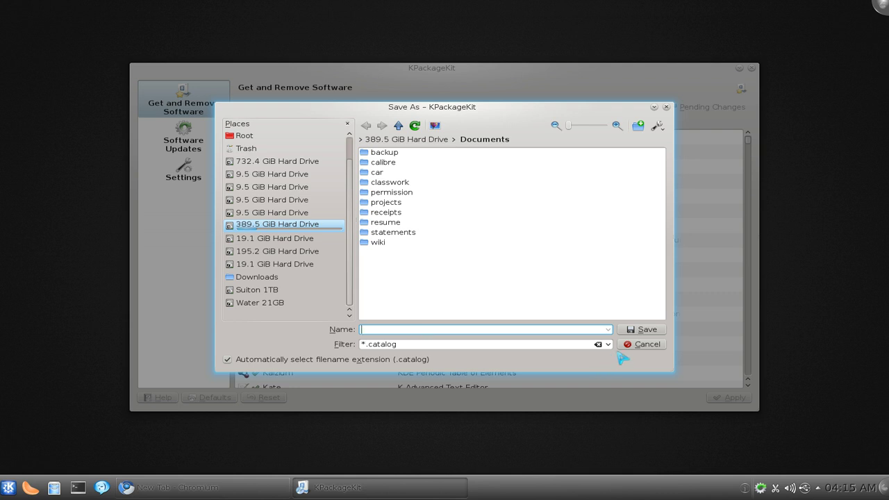
click(640, 349)
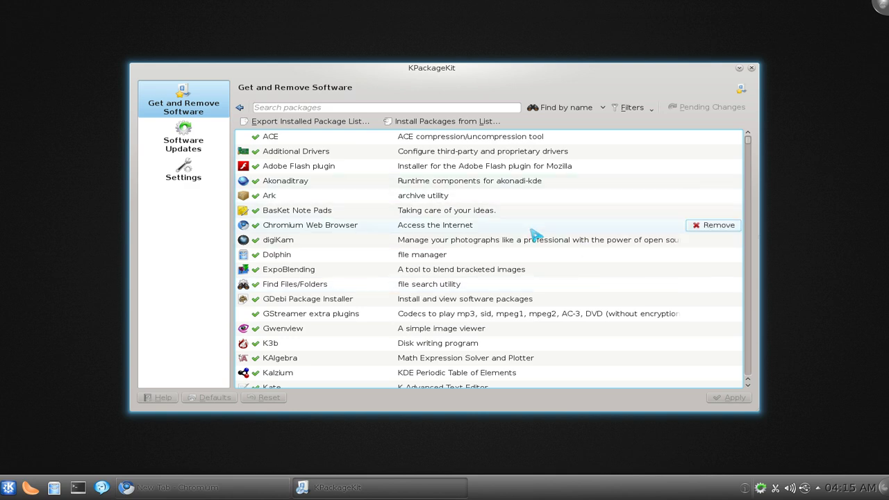
Open the dialog for installing packages from a saved list, cancel it, and return to the category overview.
click(445, 125)
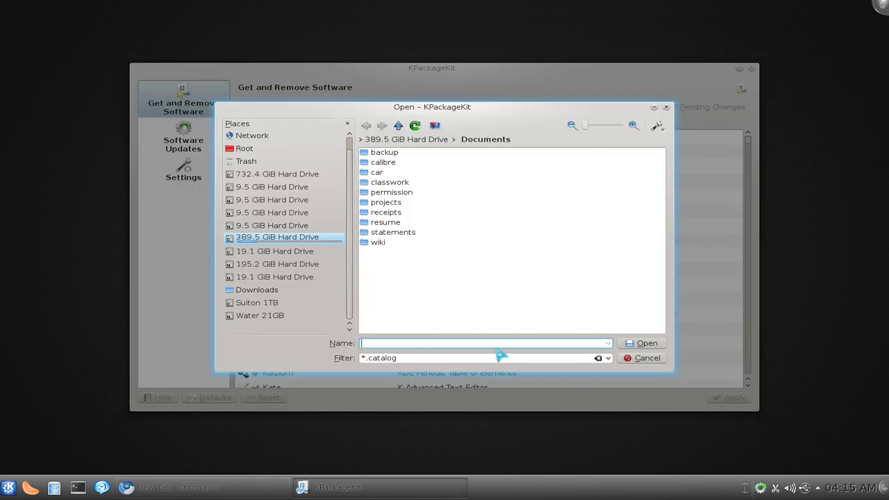
click(633, 360)
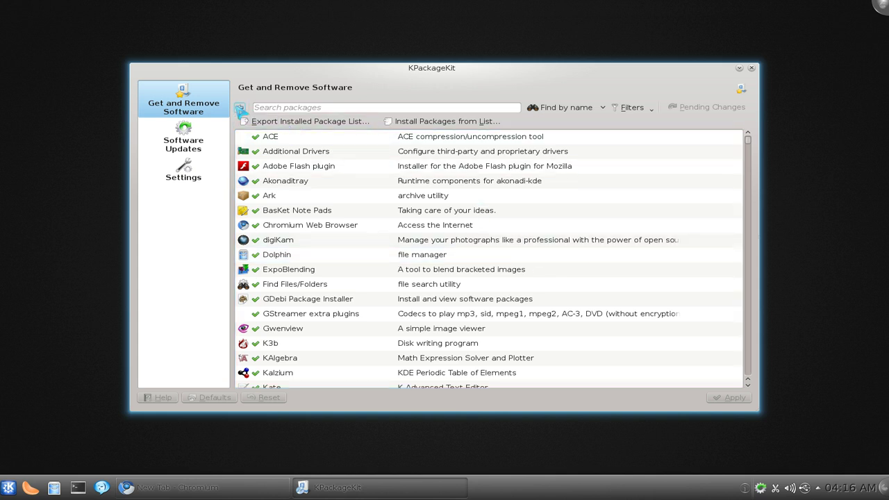
click(240, 107)
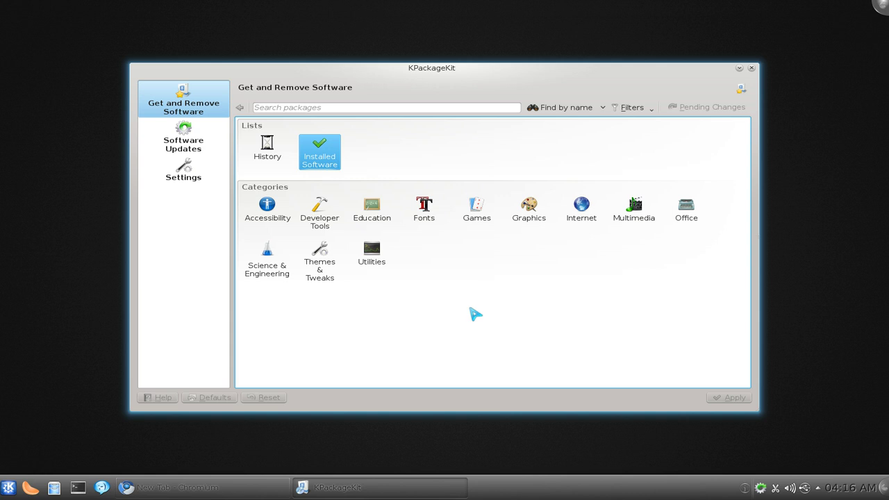
Browse the list of available software updates.
click(196, 153)
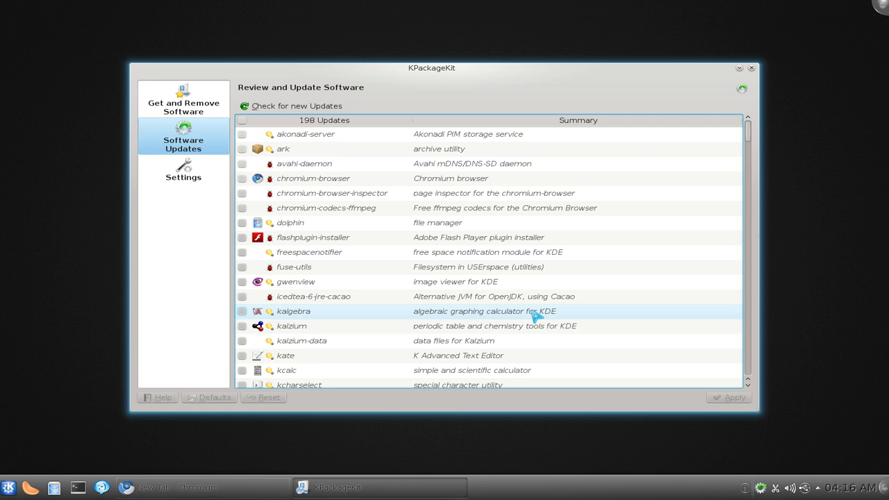
click(749, 243)
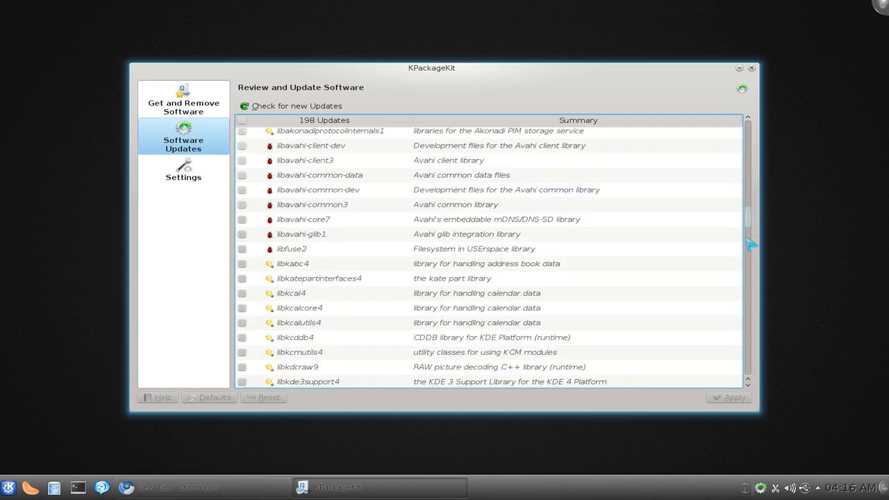
drag(749, 243, 755, 125)
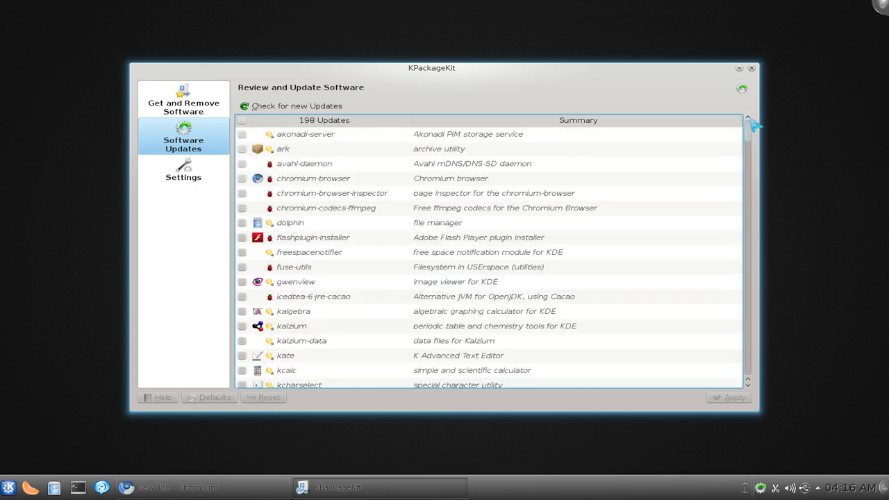
Try selecting all updates except avahi-daemon, and clear the whole selection again.
click(242, 121)
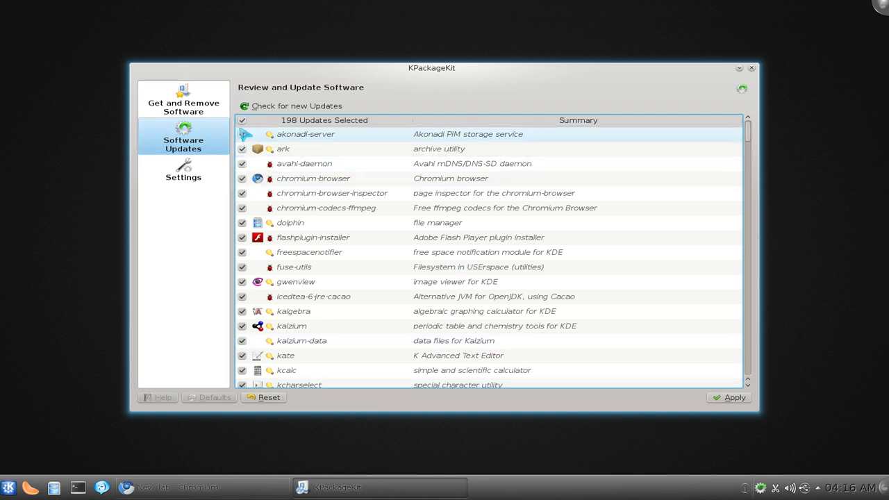
click(247, 167)
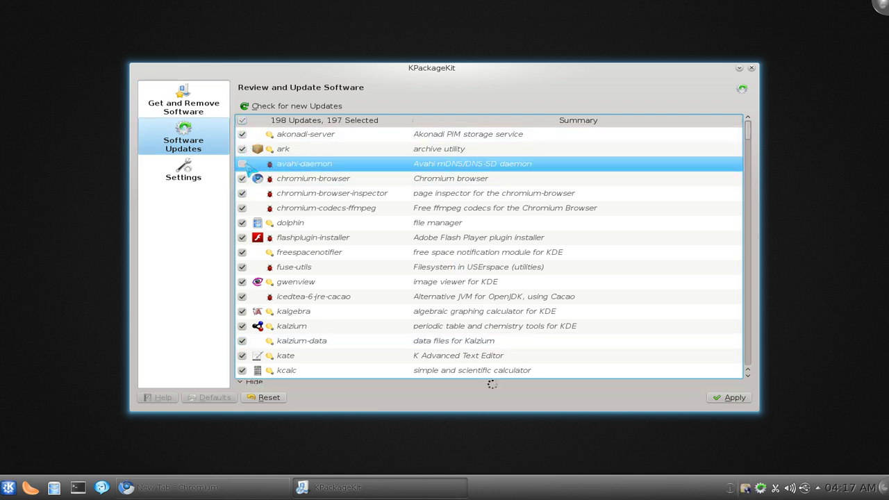
click(243, 122)
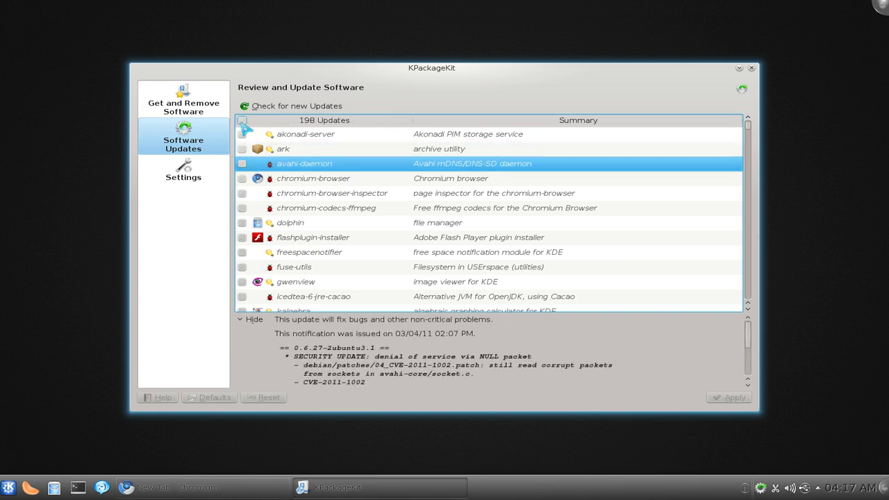
Open the software management settings and examine the choices for update check frequency and automatic installation.
click(196, 177)
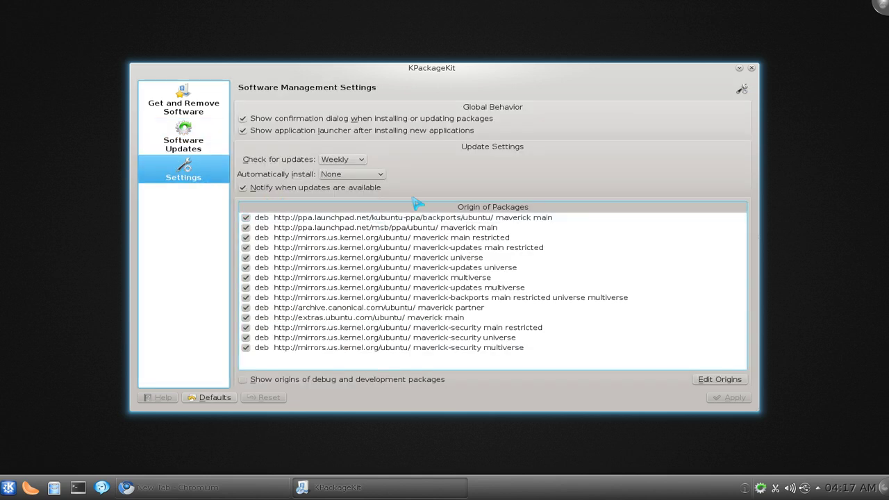
click(341, 163)
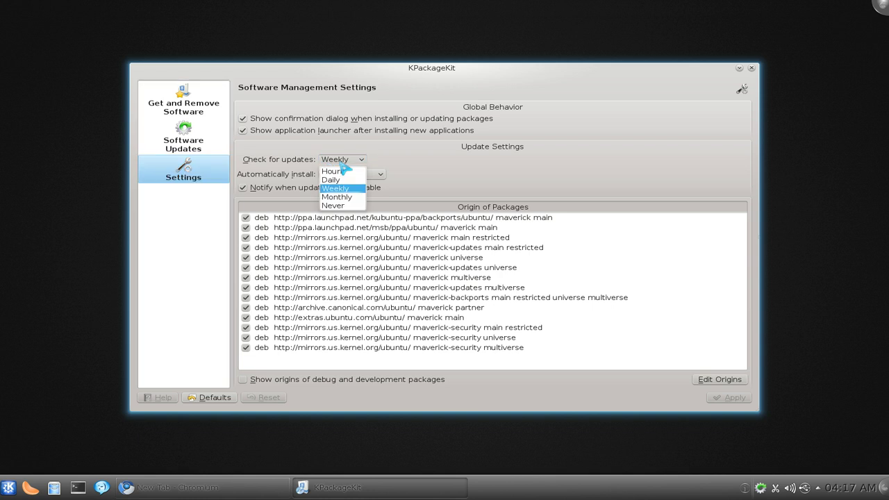
click(341, 166)
click(344, 175)
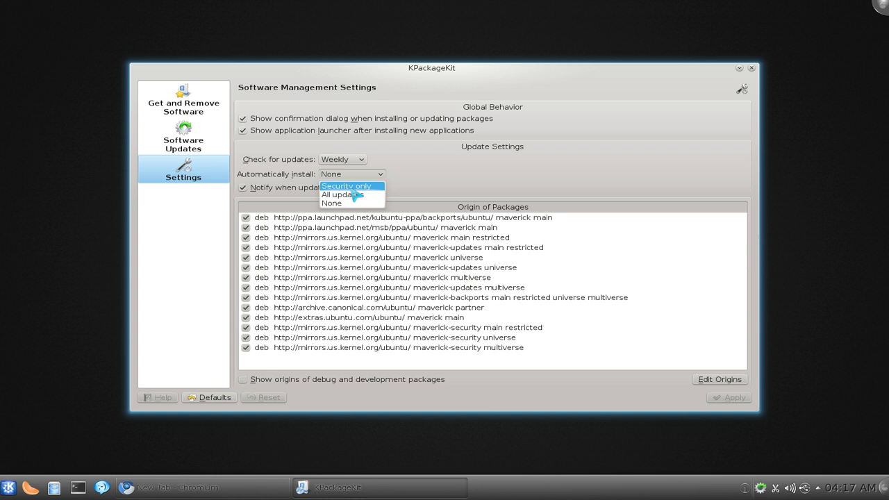
click(470, 188)
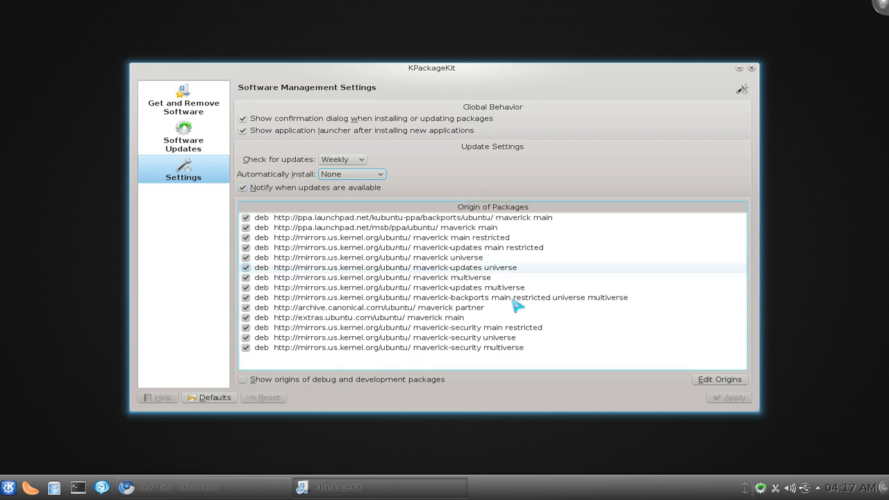
Open the package origins for editing and view the other download servers, cancelling the server choice.
click(720, 381)
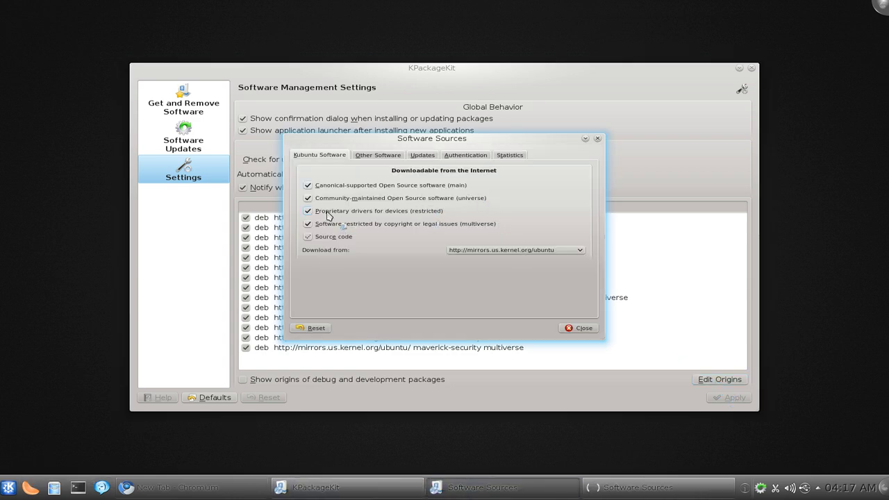
click(751, 68)
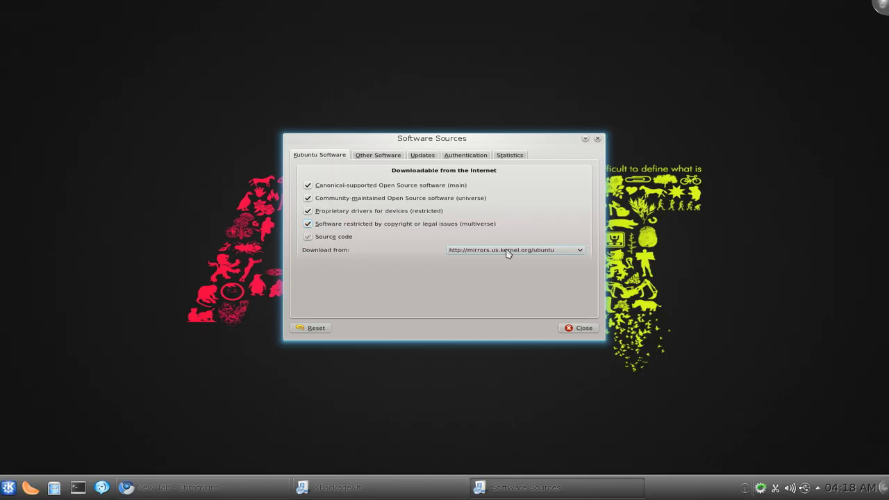
click(512, 252)
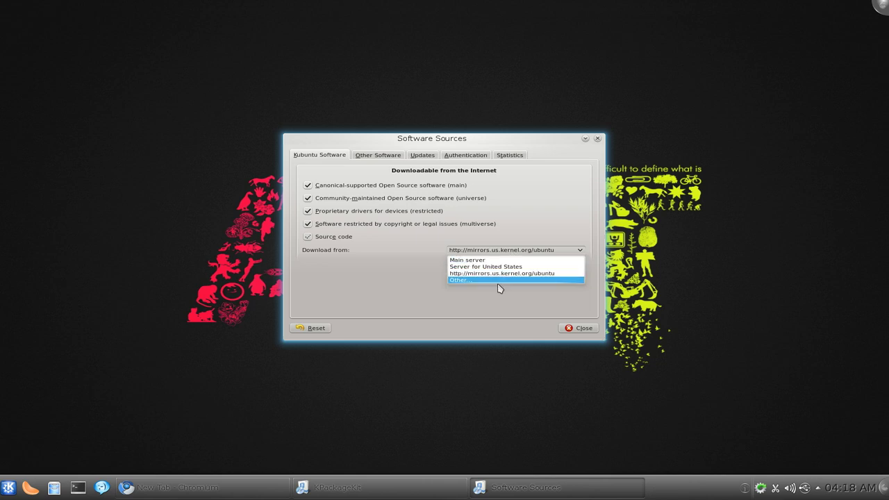
click(508, 280)
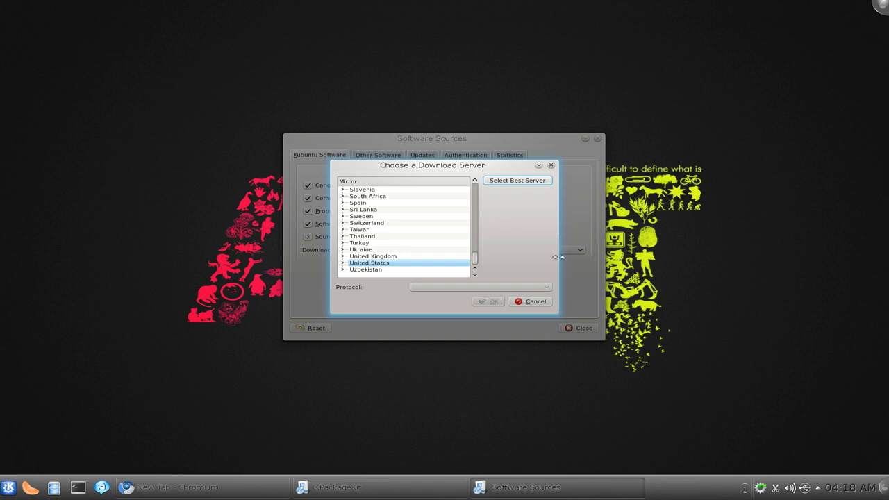
click(533, 303)
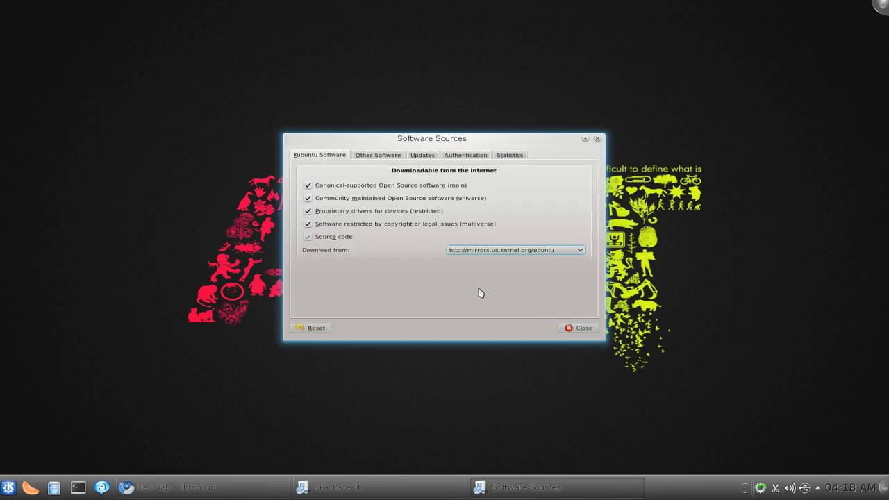
Review the statistics, authentication, updates and other software settings of the software sources.
click(513, 159)
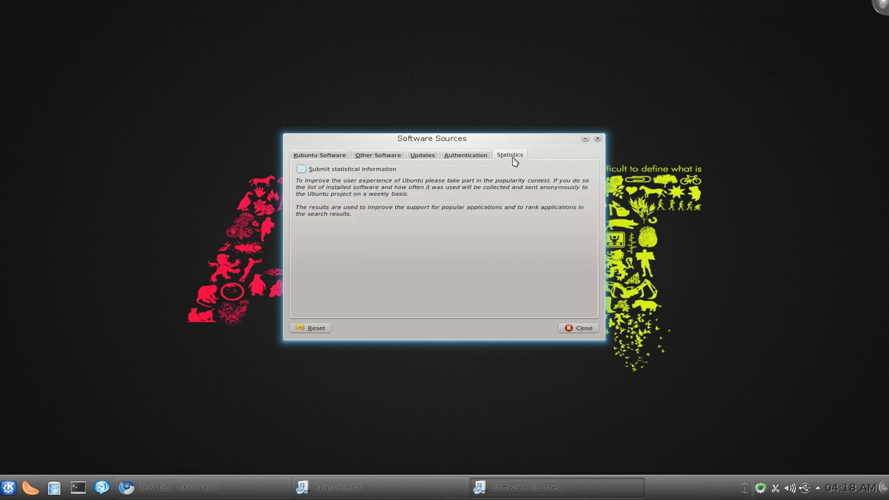
click(477, 159)
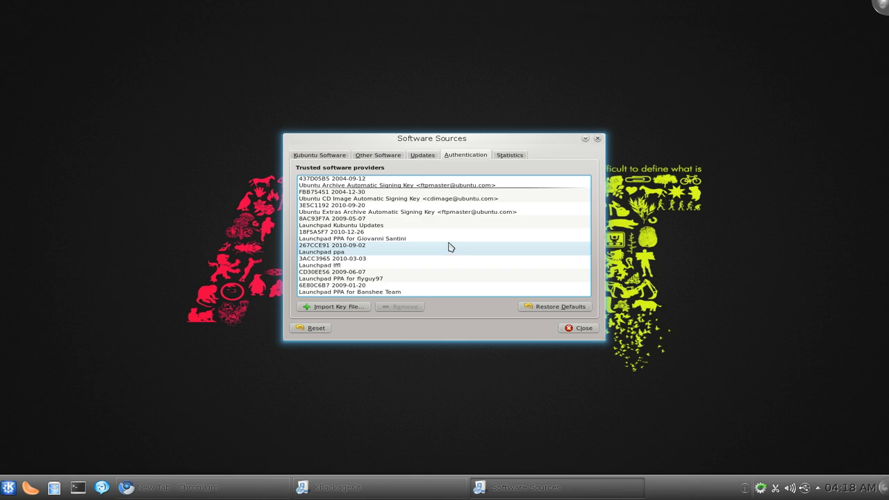
click(420, 160)
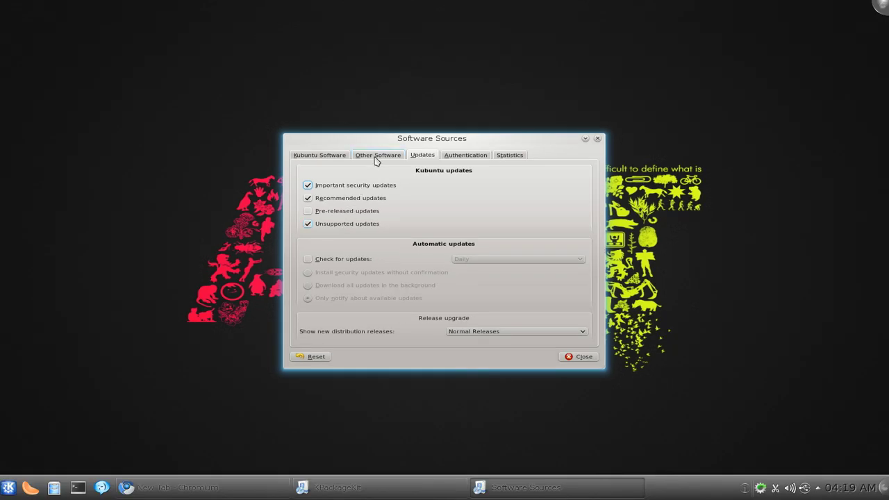
click(377, 158)
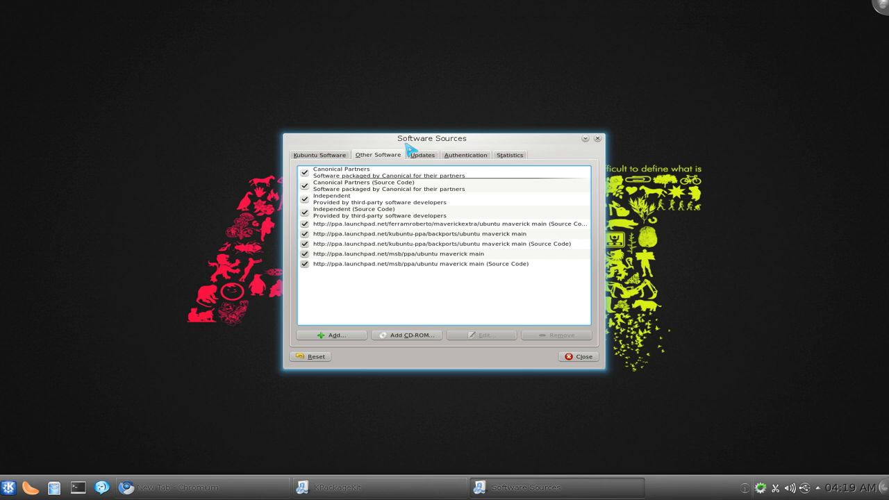
Switch to KPackageKit and search the available software by name for sopcast.
click(365, 488)
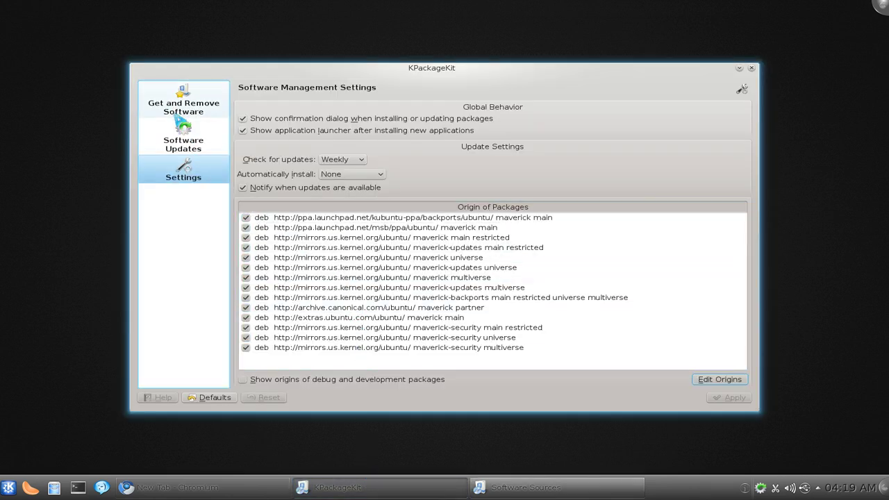
click(179, 109)
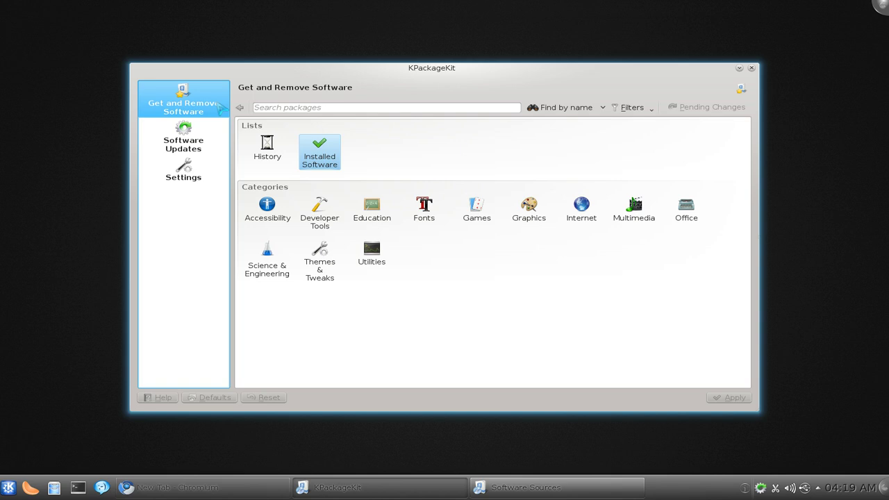
click(327, 109)
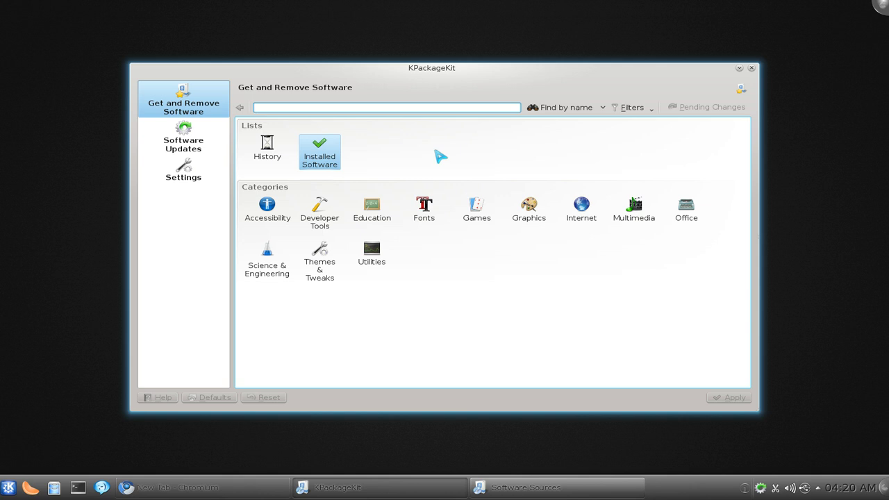
click(428, 113)
text(sopcas)
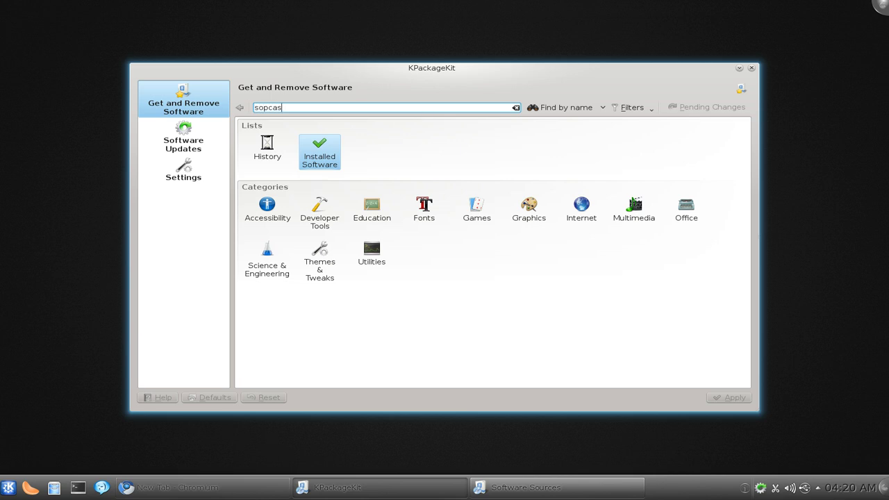
text(t)
key(Return)
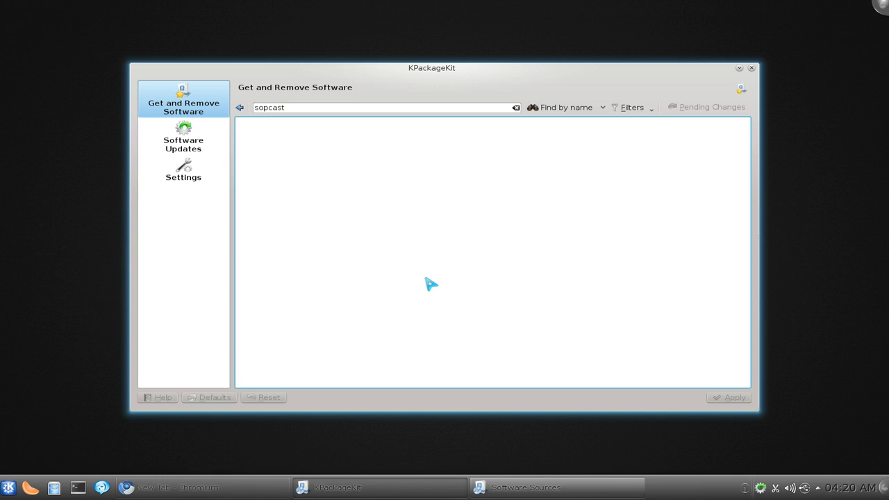
Bring Software Sources back into view, search the web in Chromium for "sopcast ppa" and open the first result.
click(199, 186)
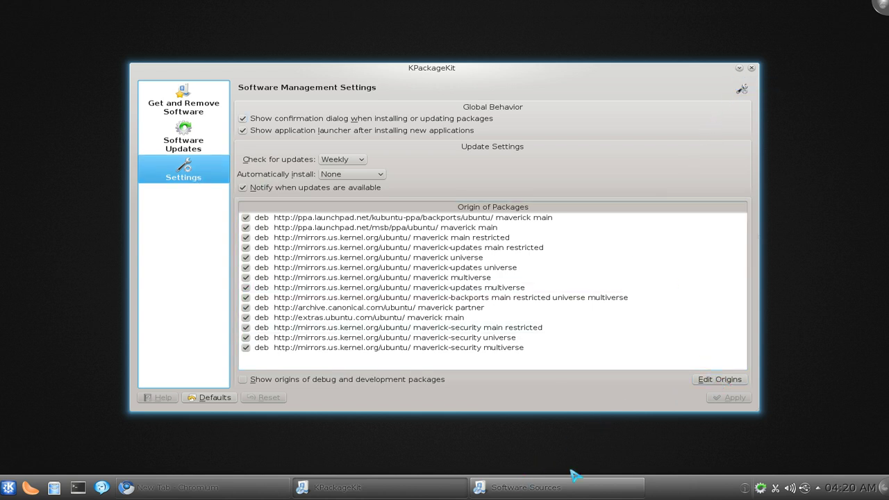
click(568, 490)
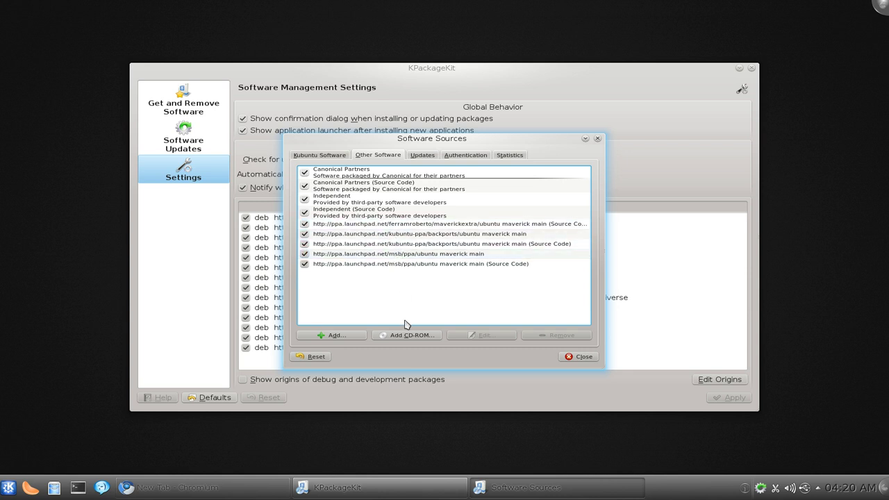
click(249, 493)
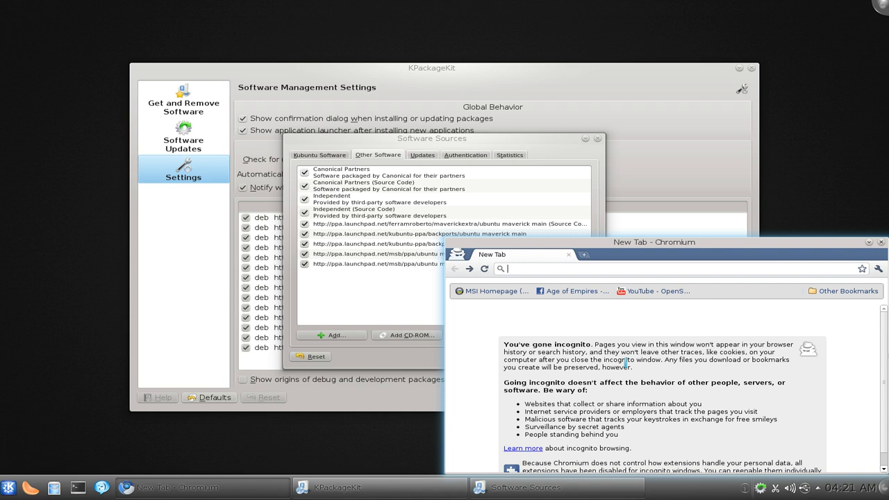
text(sopc)
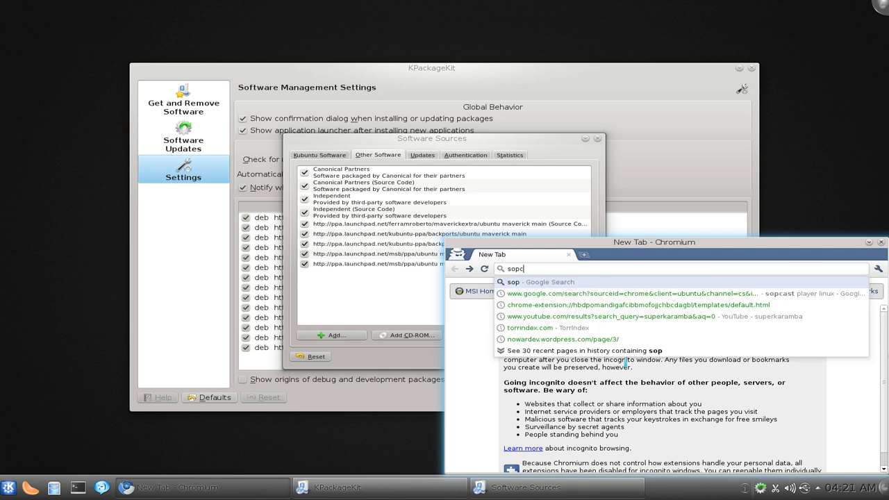
text(ast ppa)
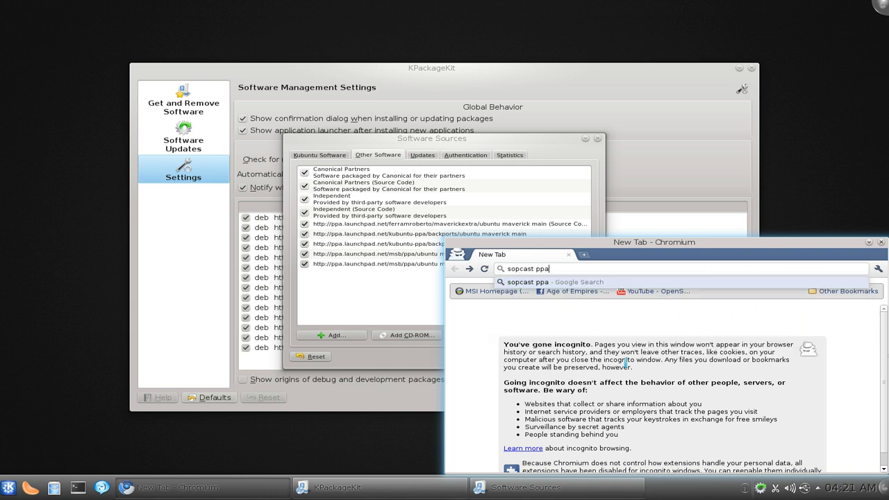
key(Return)
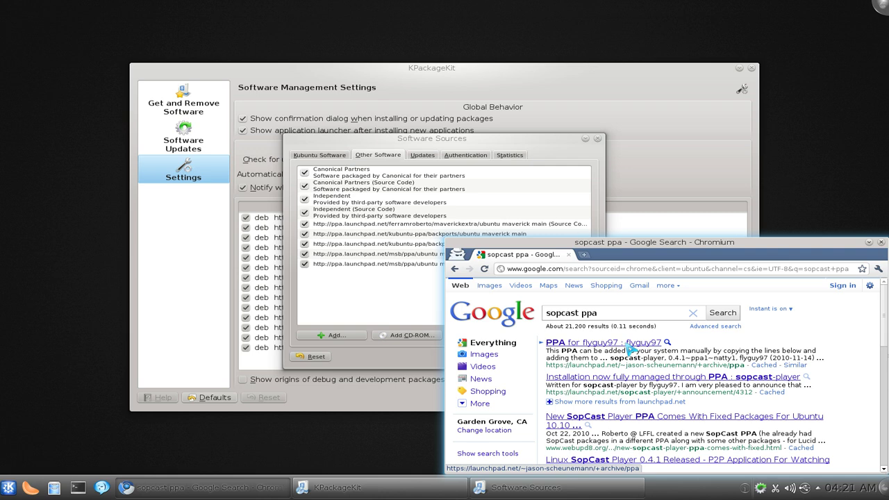
click(628, 347)
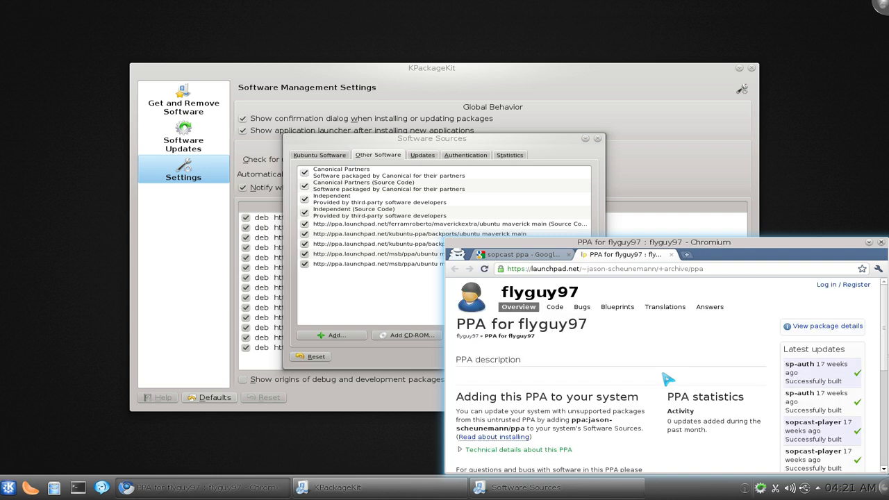
Enlarge the browser window and copy the PPA address given in the instructions for adding this PPA.
double_click(727, 244)
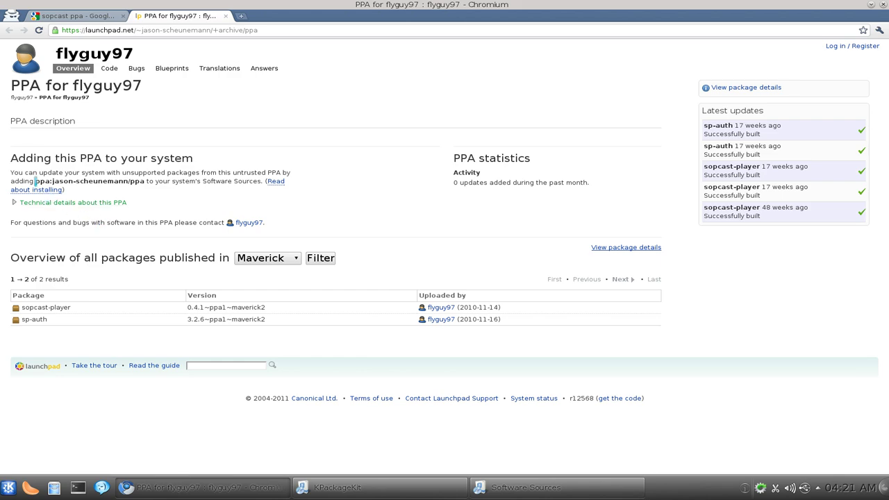
drag(34, 181, 145, 182)
right_click(133, 178)
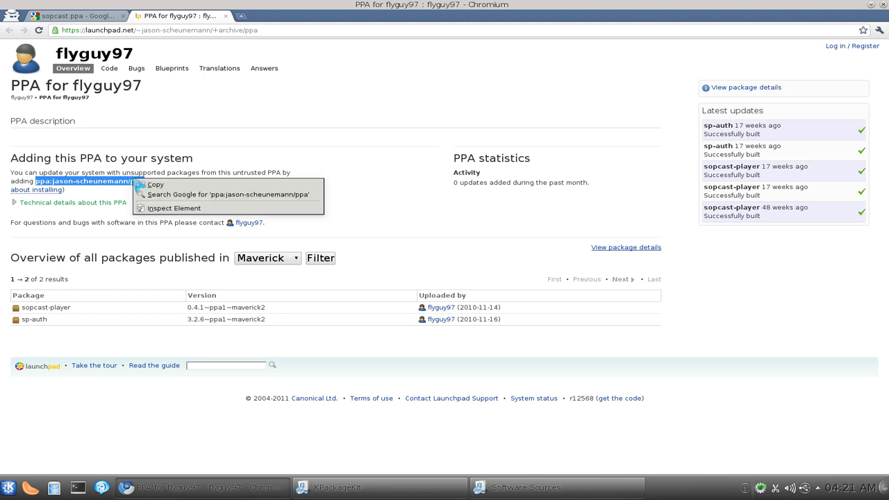
click(154, 184)
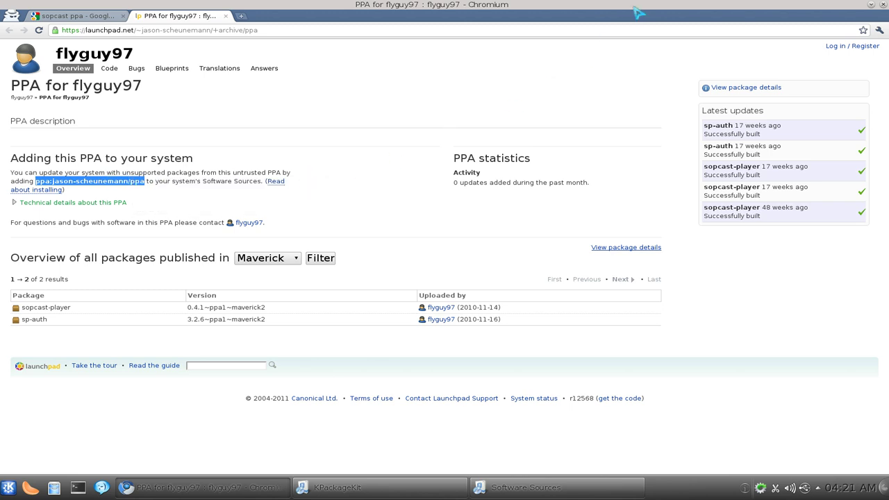
Switch to Software Sources and add the copied PPA address as a new APT repository under other software.
key(alt+Tab)
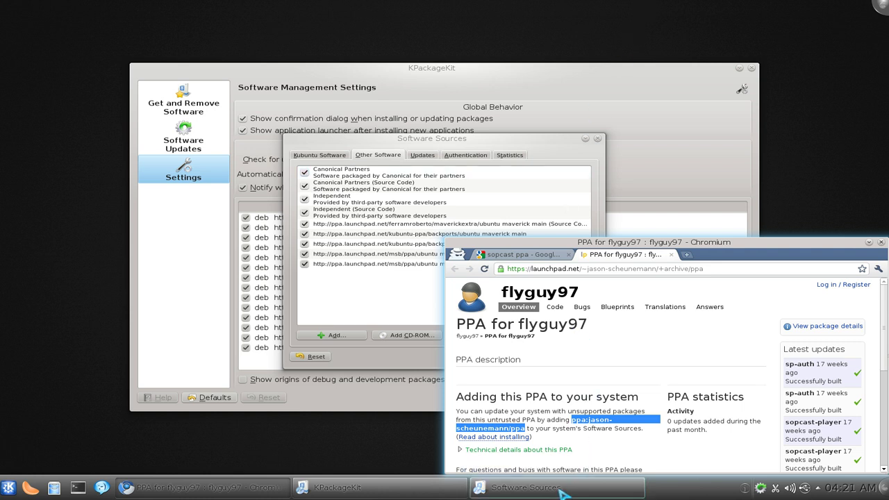
click(425, 141)
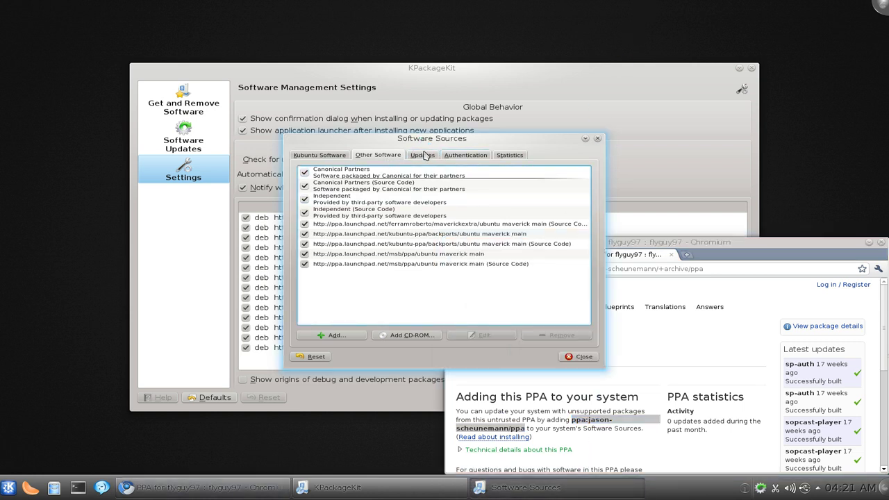
click(347, 336)
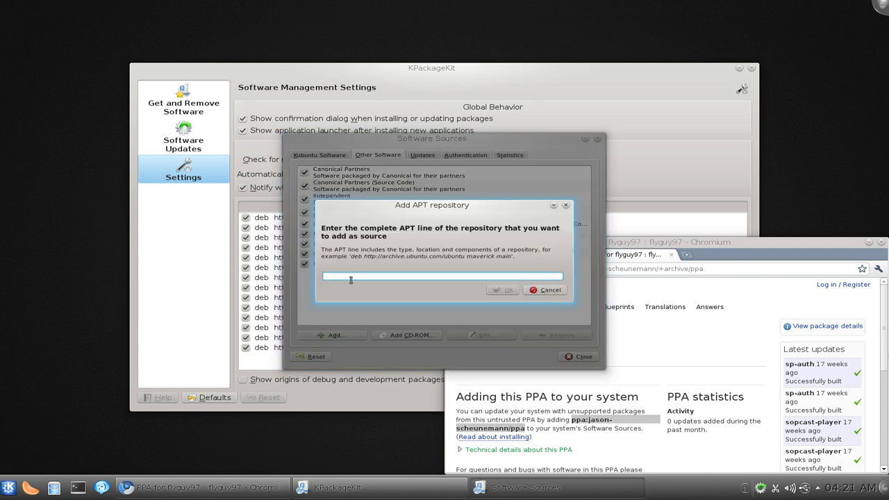
key(ctrl+v)
click(509, 291)
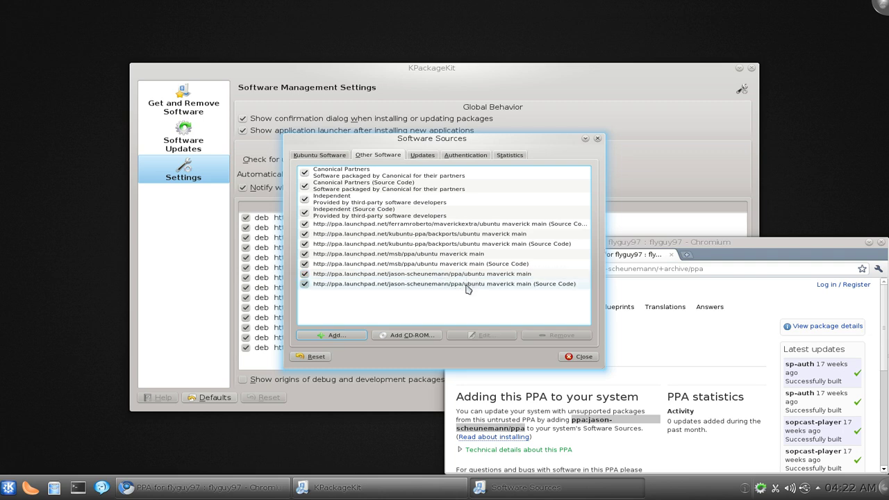
Close the software sources and reload the information about available software.
click(580, 359)
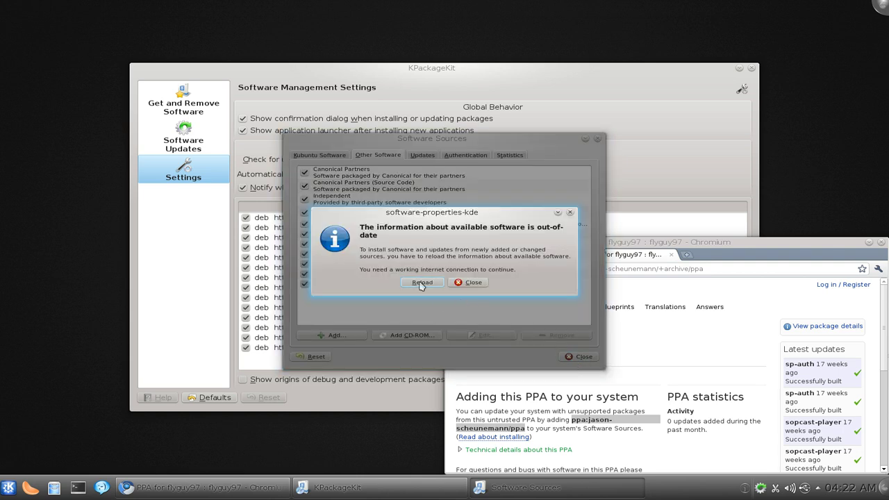
click(421, 283)
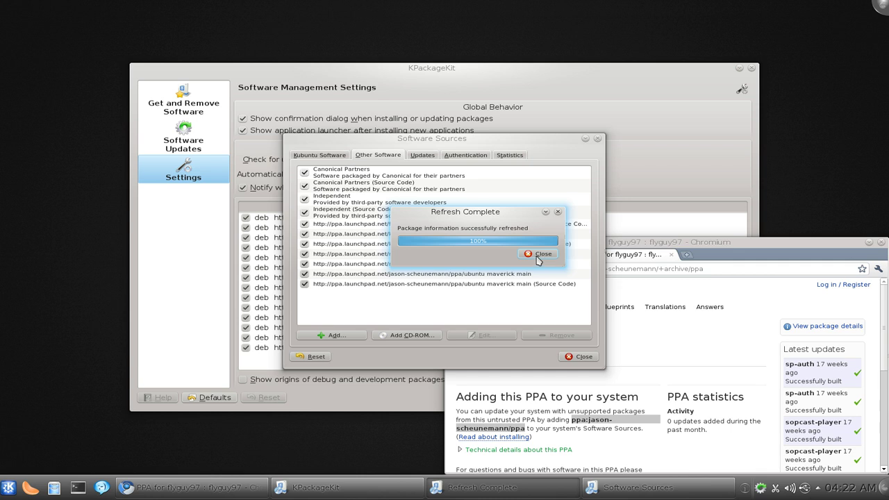
click(538, 254)
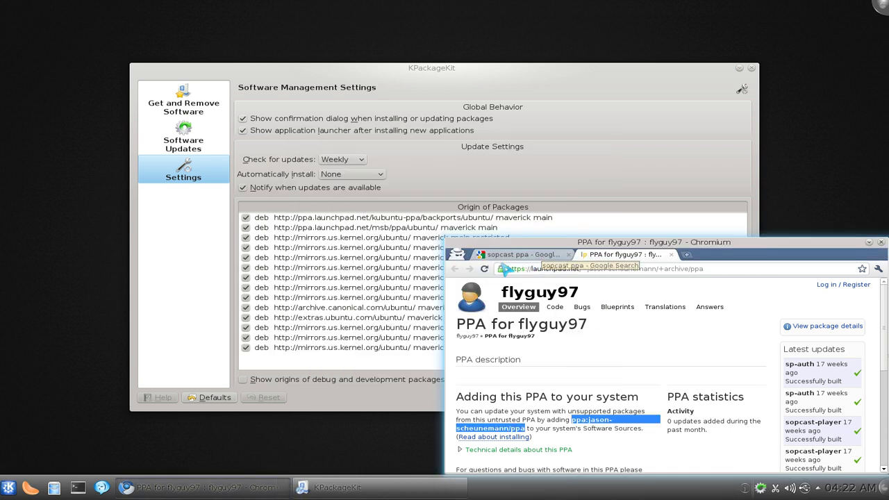
Repeat the sopcast search in KPackageKit's software catalogue and show the details of the SopCast GUI front-end package.
click(198, 104)
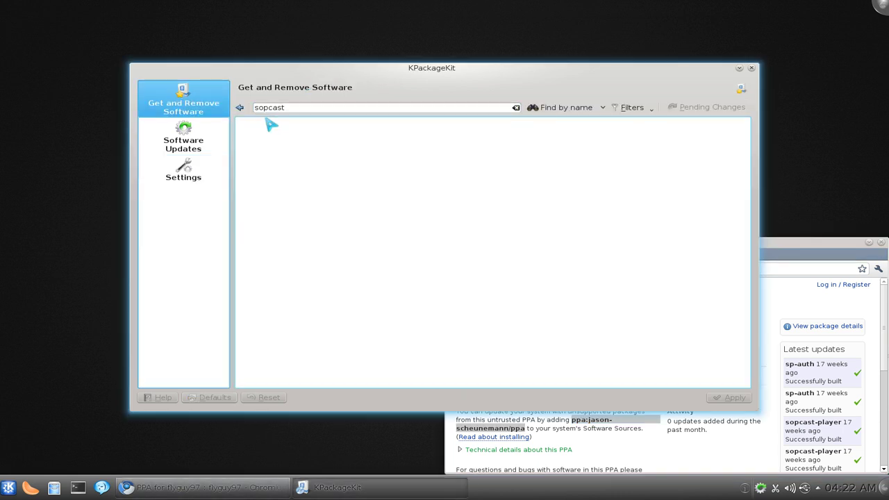
click(240, 109)
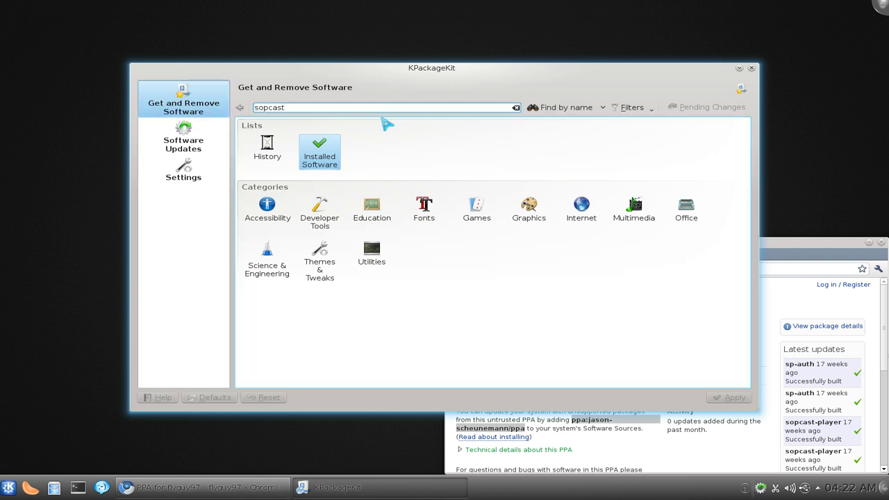
key(Return)
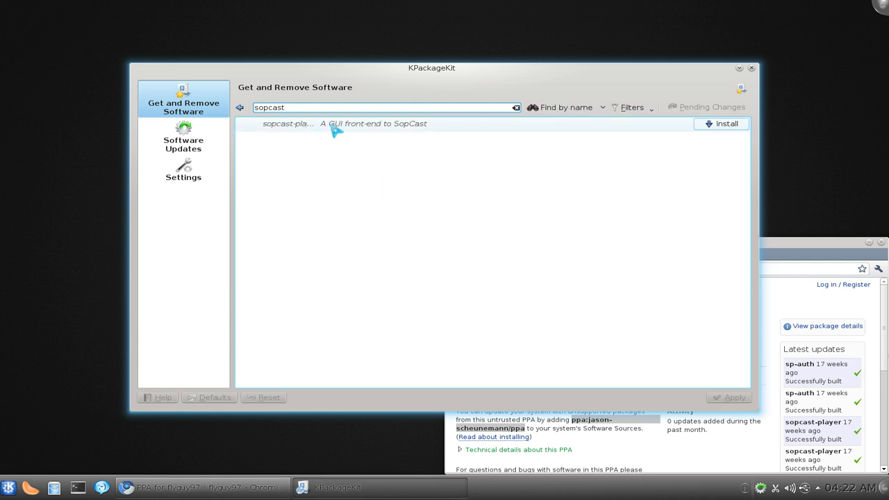
click(356, 127)
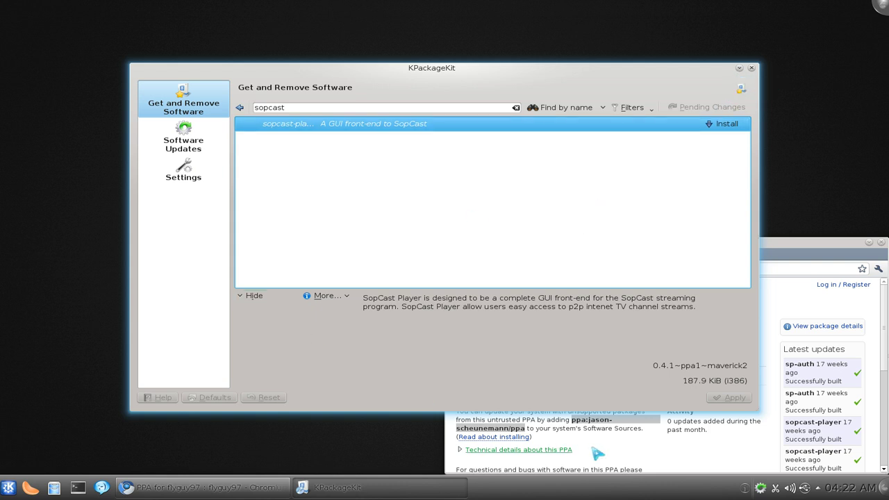
Return to the PPA page in Chromium, expand its technical details, and examine the PPA address and the Maverick deb source line.
double_click(800, 250)
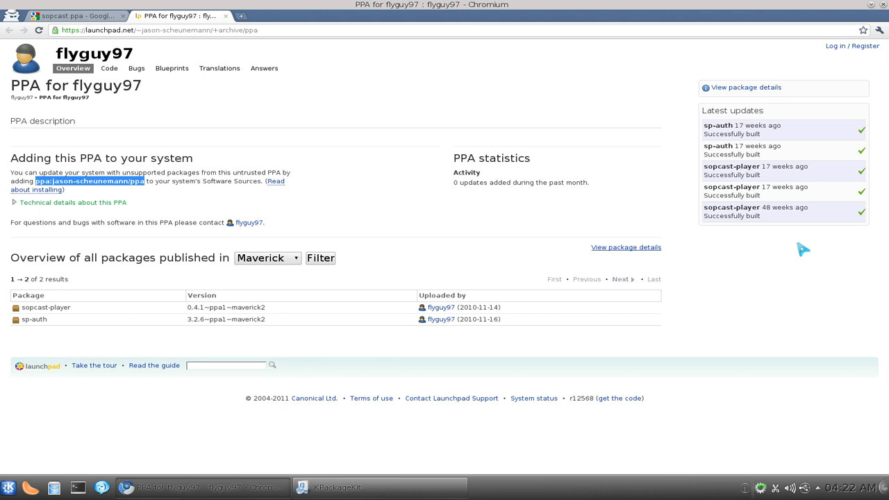
click(48, 203)
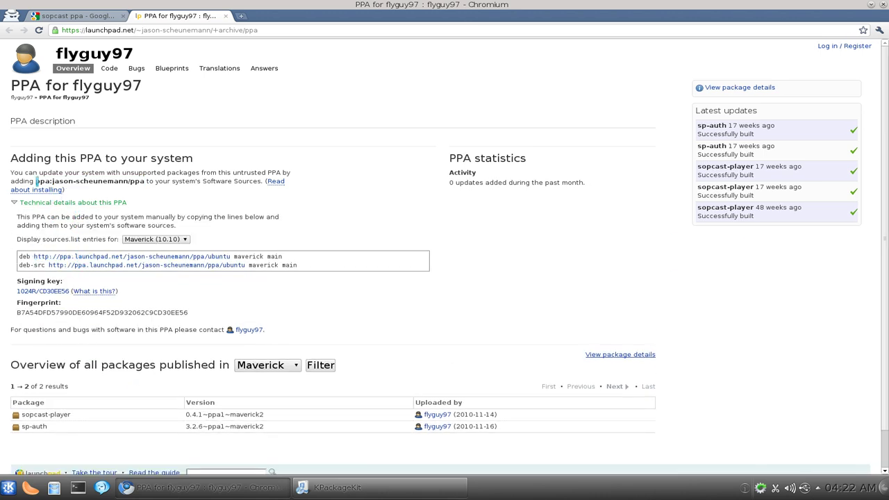
drag(36, 180, 144, 182)
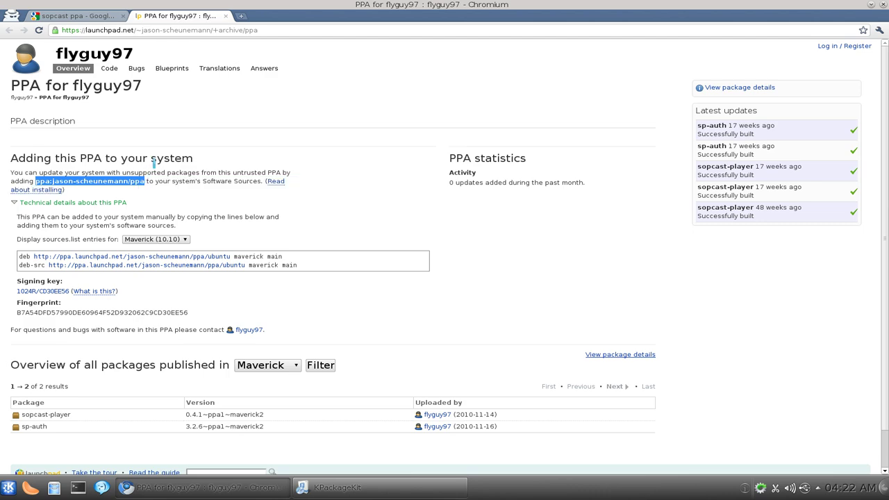
drag(135, 30, 61, 30)
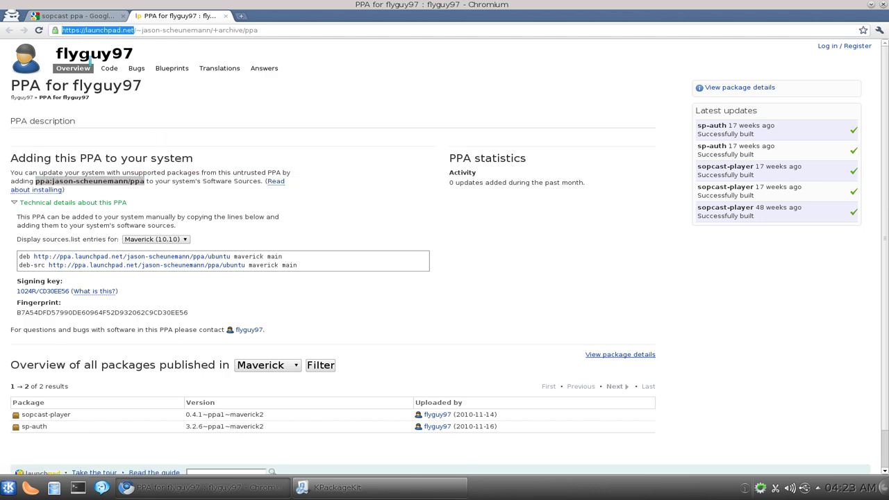
click(148, 216)
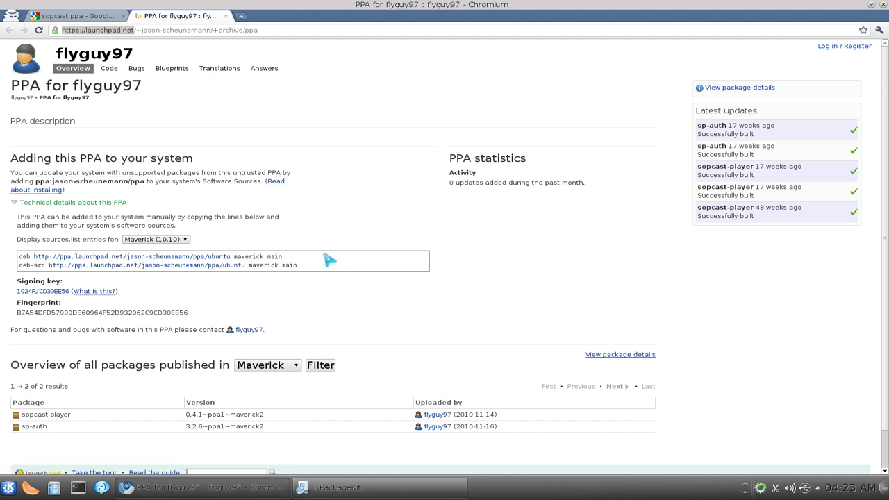
triple_click(268, 257)
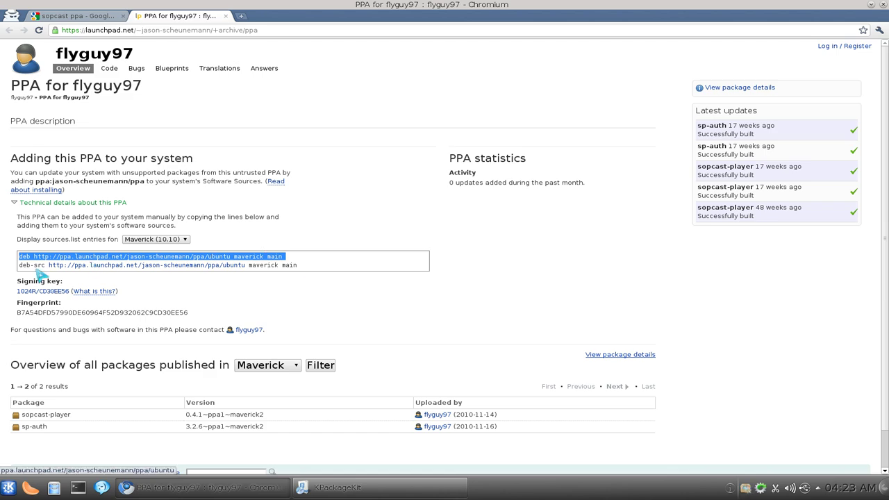
click(300, 264)
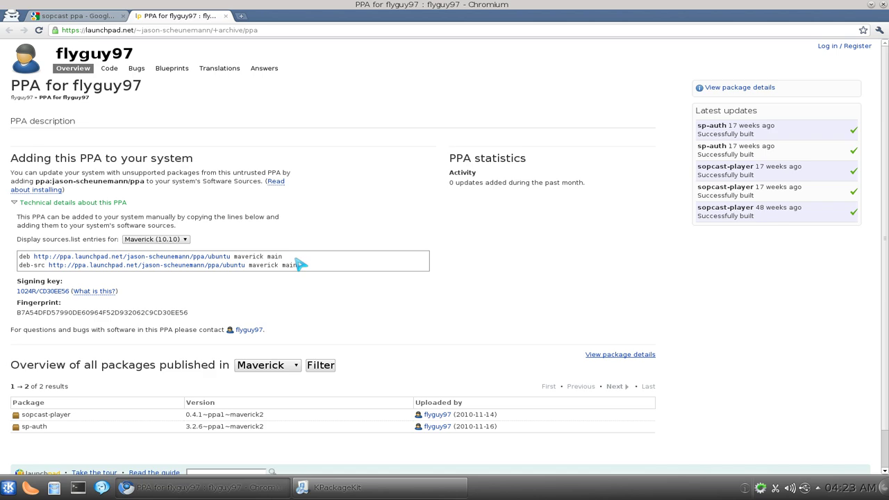
drag(299, 258, 139, 247)
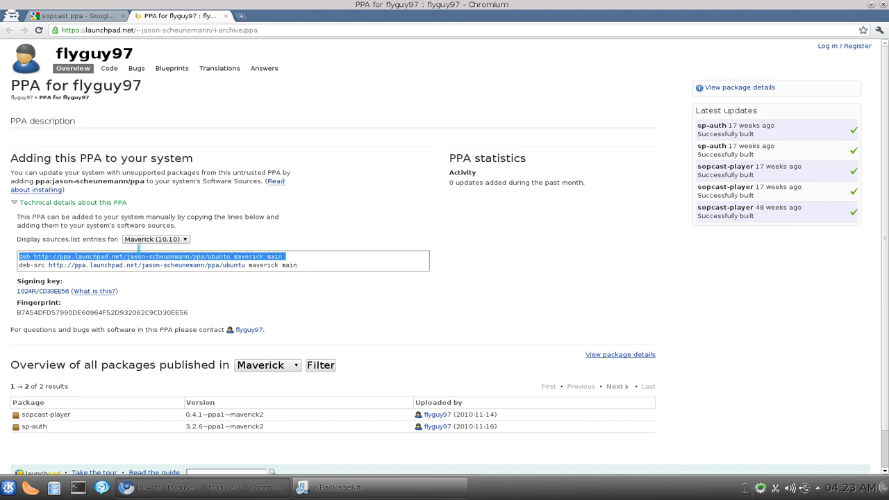
click(368, 259)
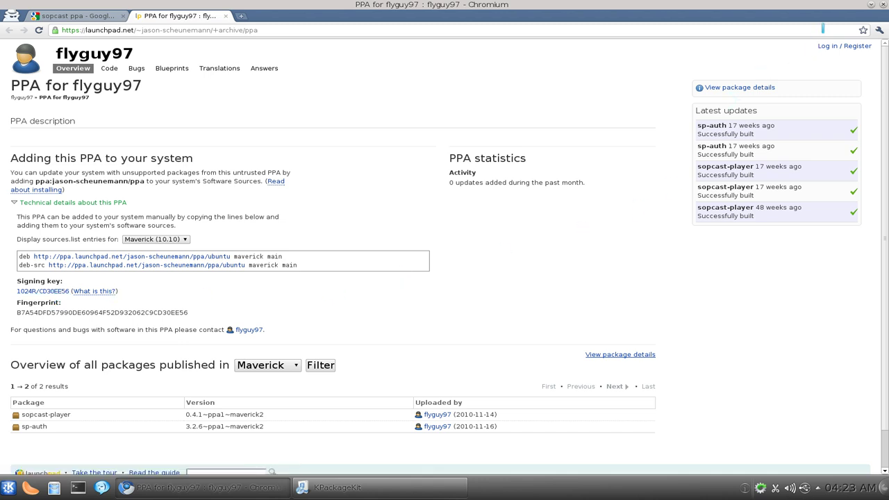
Switch to KPackageKit's settings, open the package origins for editing, and show the APT line entry for adding another software repository without adding one.
click(872, 6)
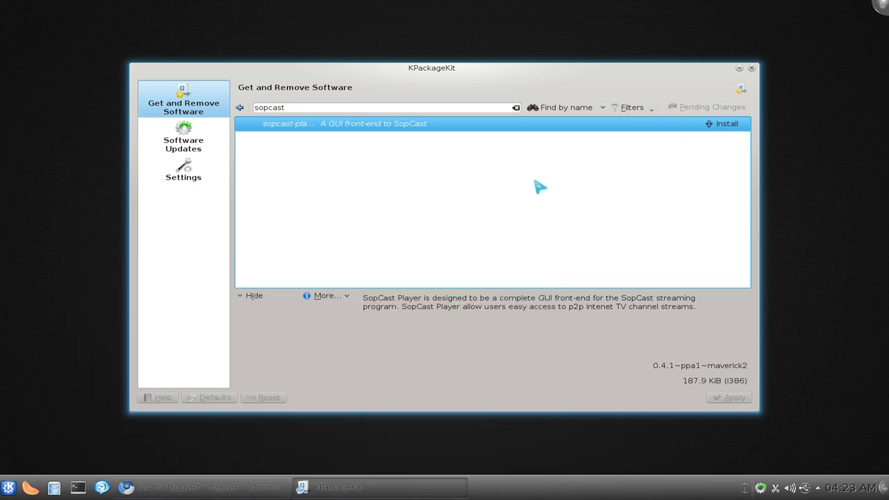
click(191, 179)
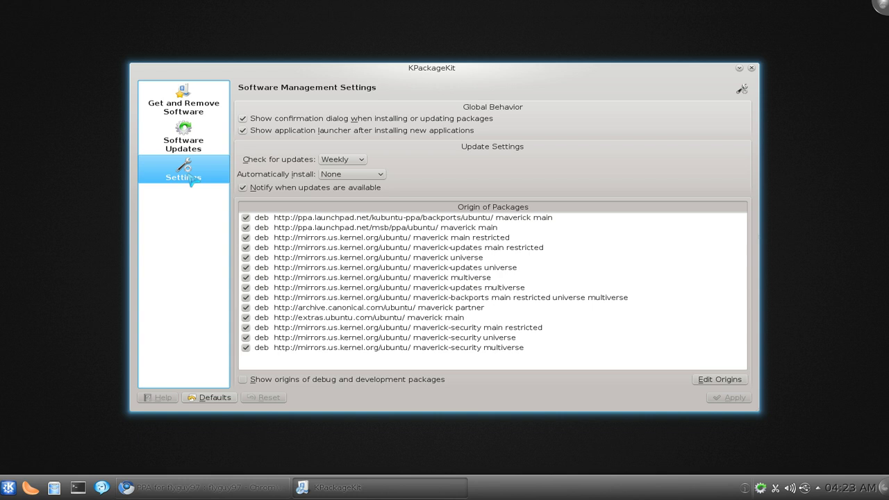
click(716, 381)
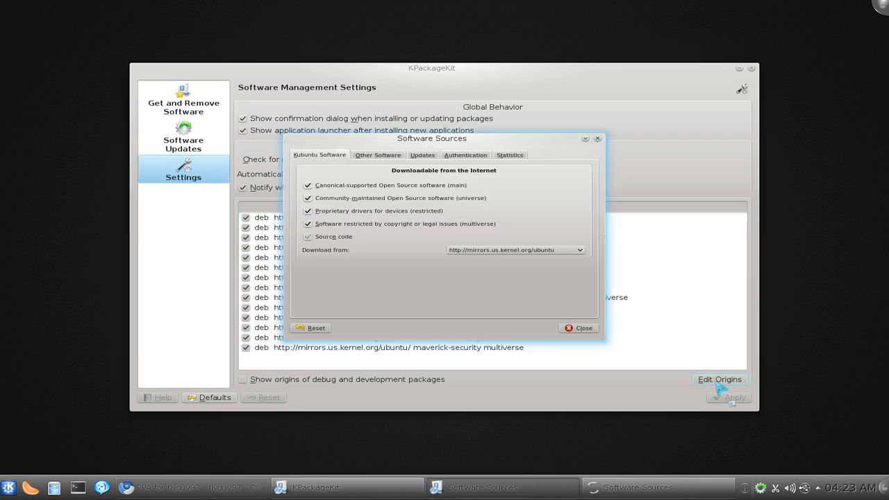
click(377, 154)
click(336, 307)
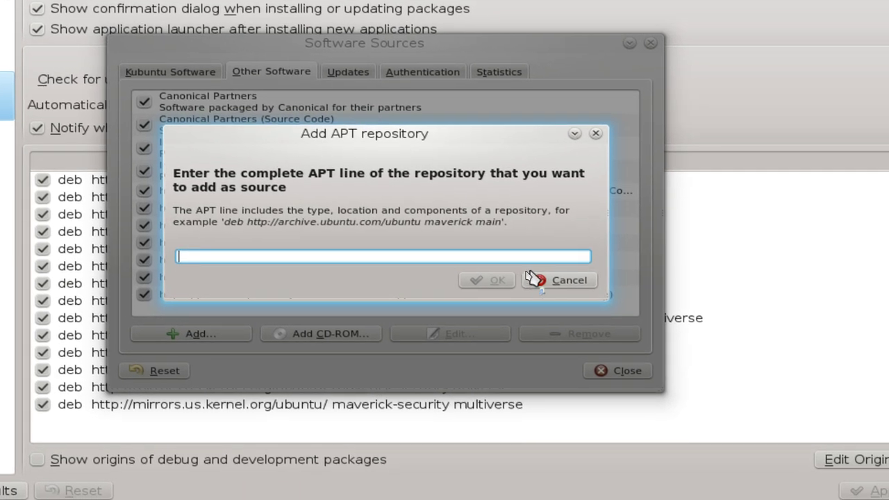
click(564, 284)
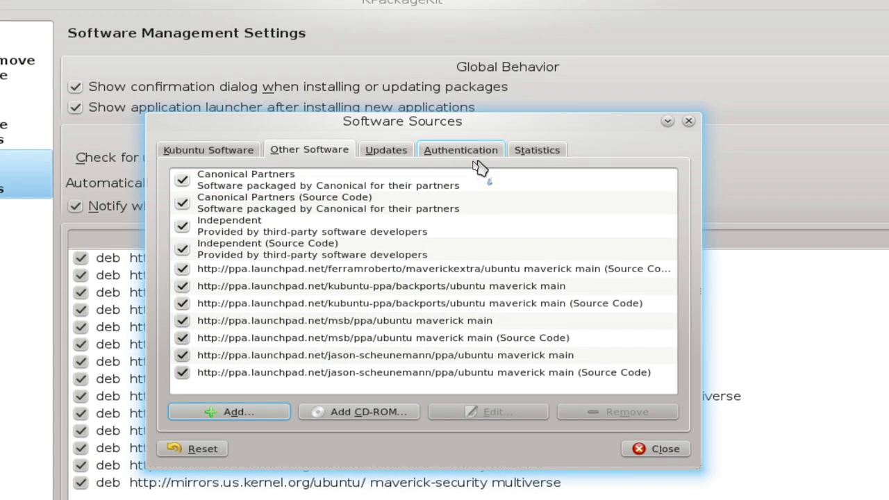
Examine the trusted software providers' signing keys in the authentication settings, and close the software sources.
click(474, 157)
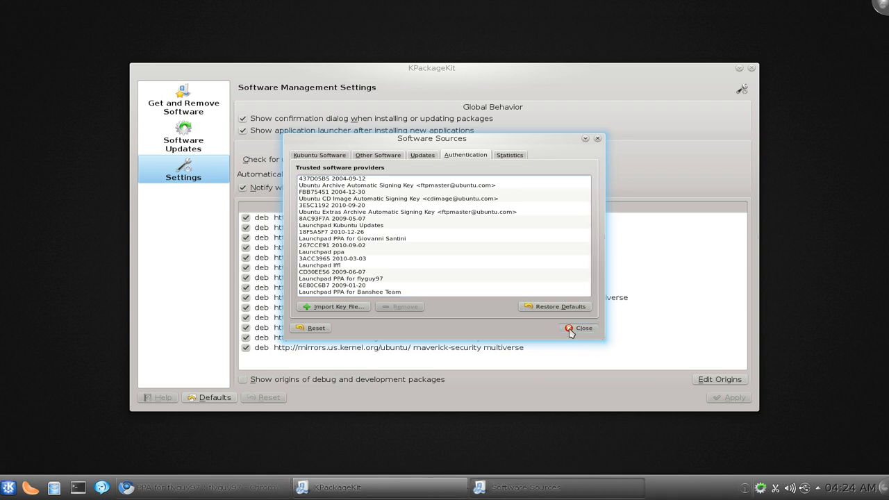
click(569, 331)
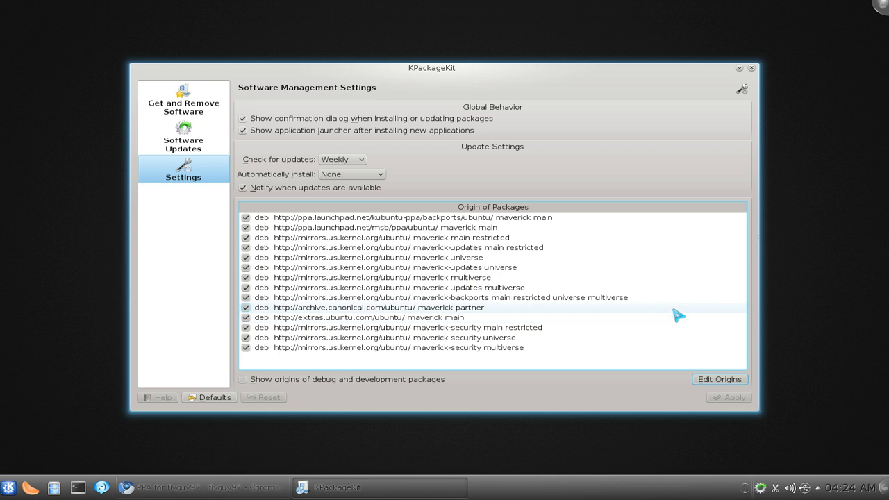